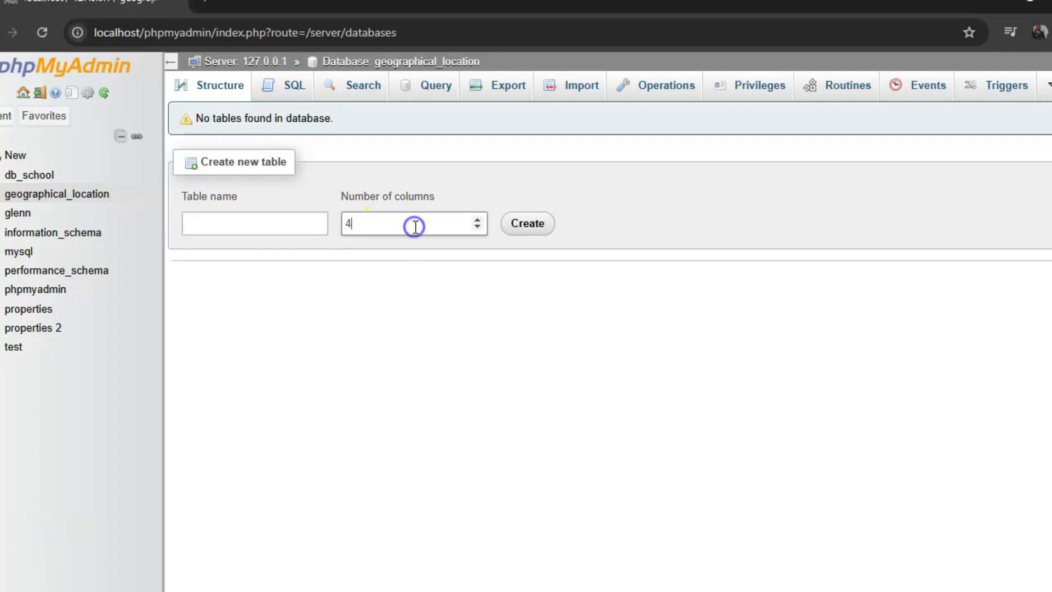
Create a new table named geographical_location with 11 columns in the geographical_location database.
key(BackSpace)
text(11)
click(286, 204)
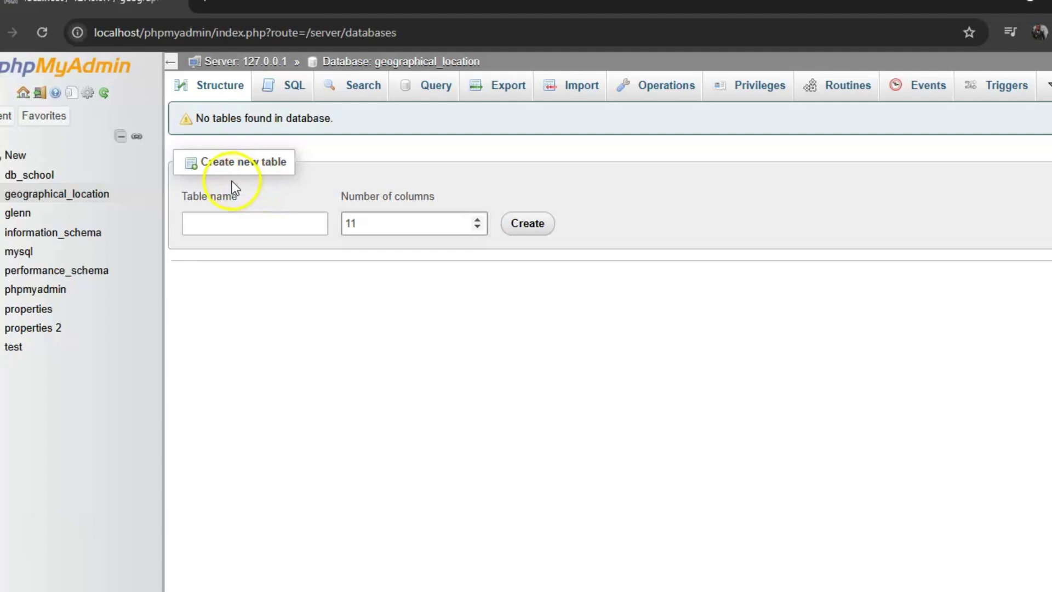
click(230, 223)
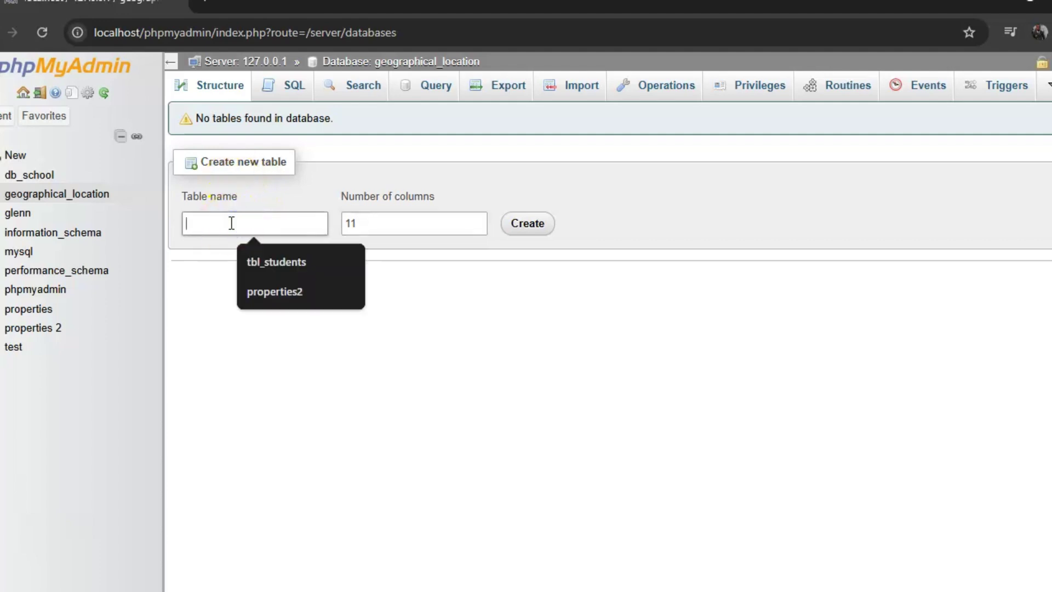
text(geographical_)
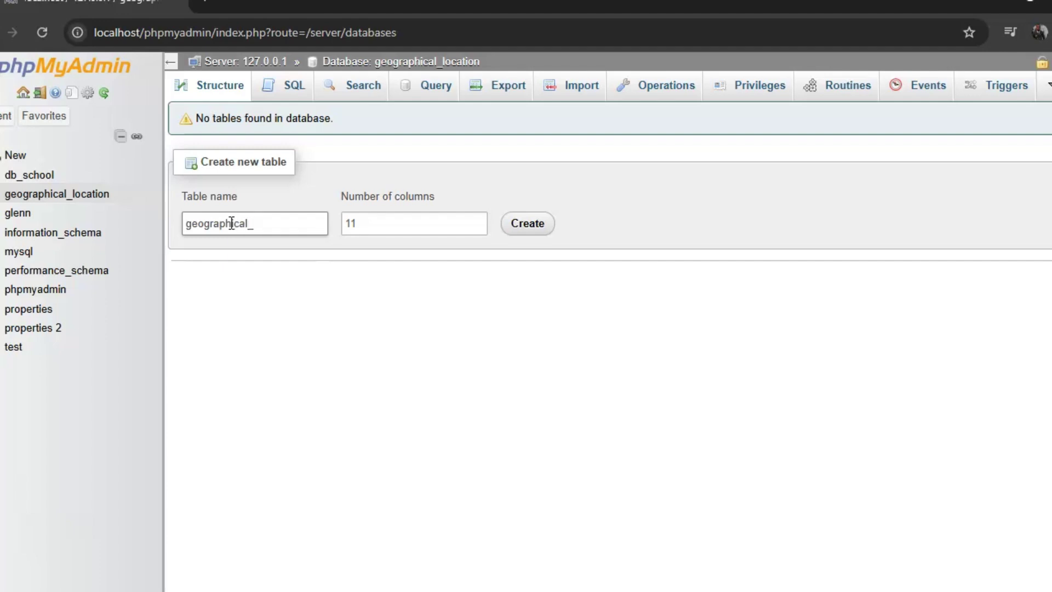
text(location)
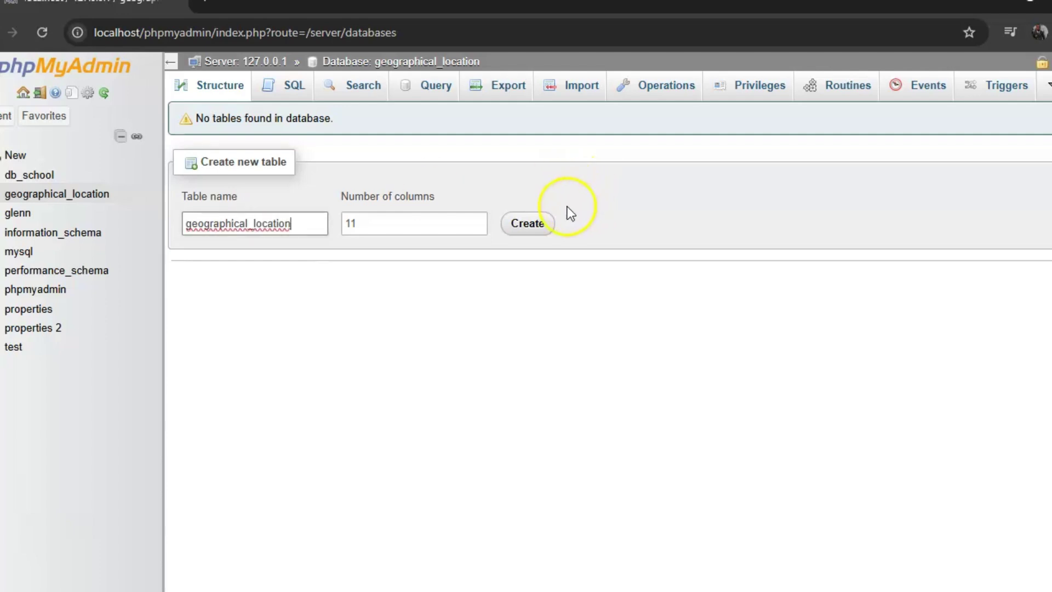
click(538, 220)
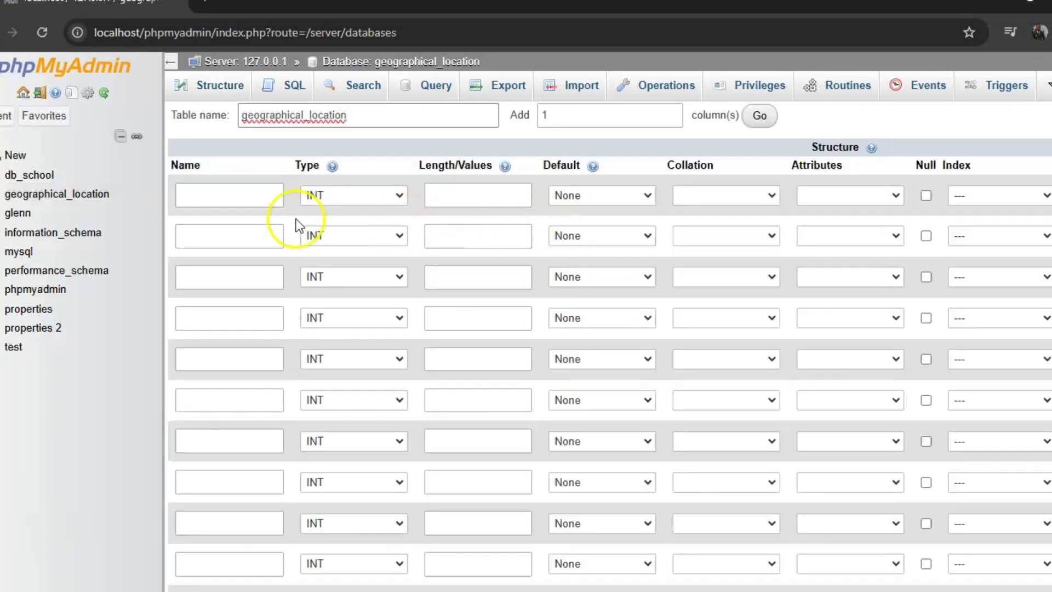
Name the first column location_ID and give it a PRIMARY index.
click(251, 197)
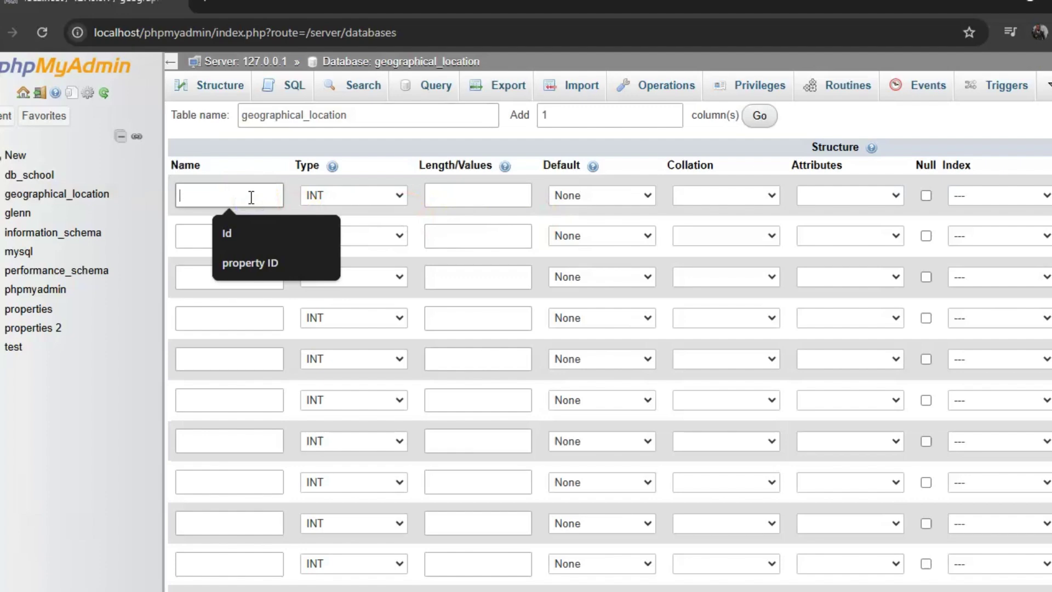
text(loc)
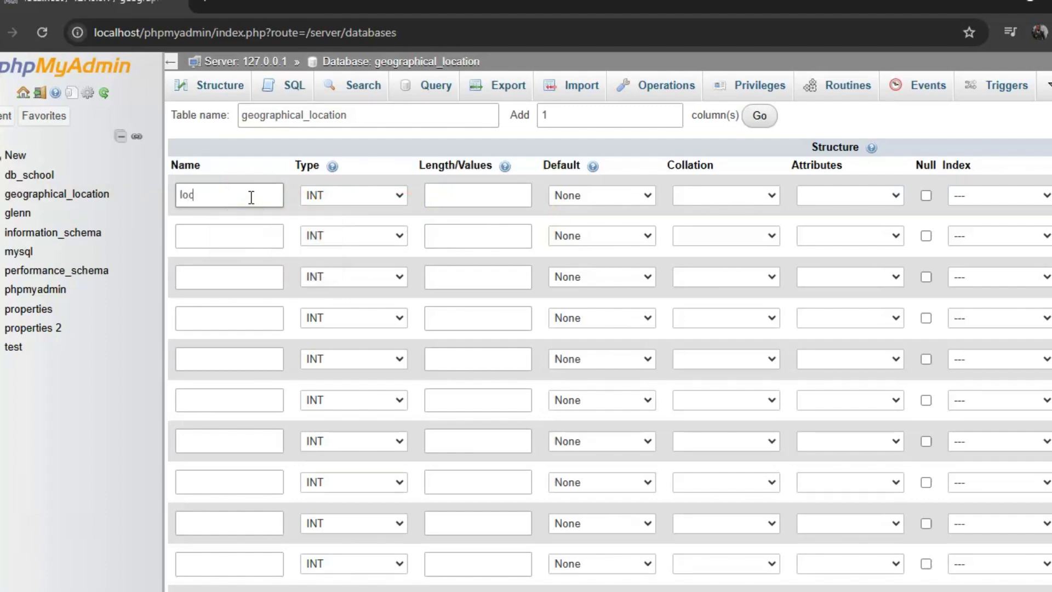
text(ation_ID)
click(766, 222)
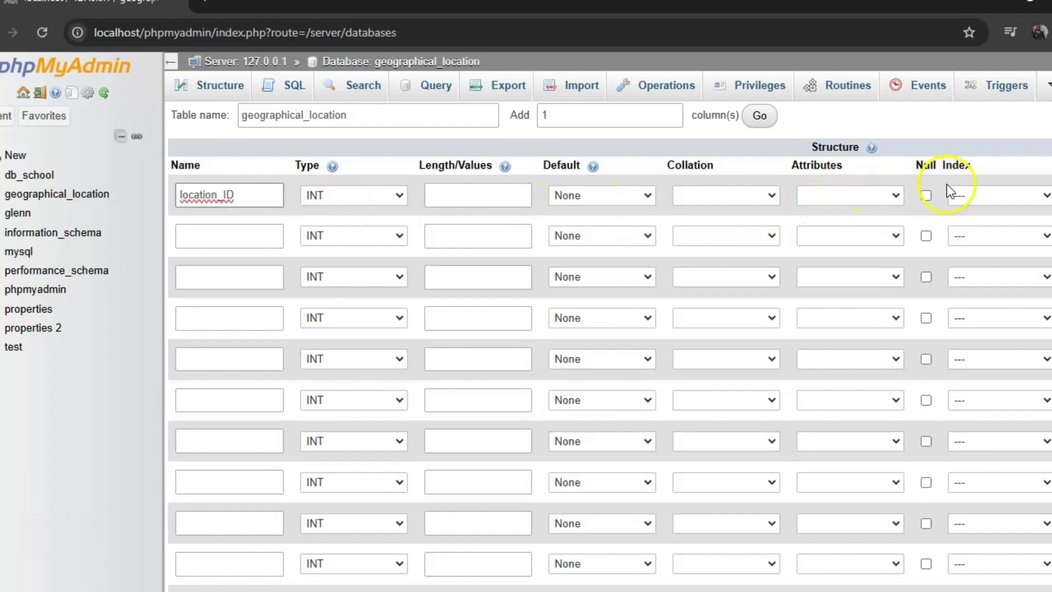
click(1000, 193)
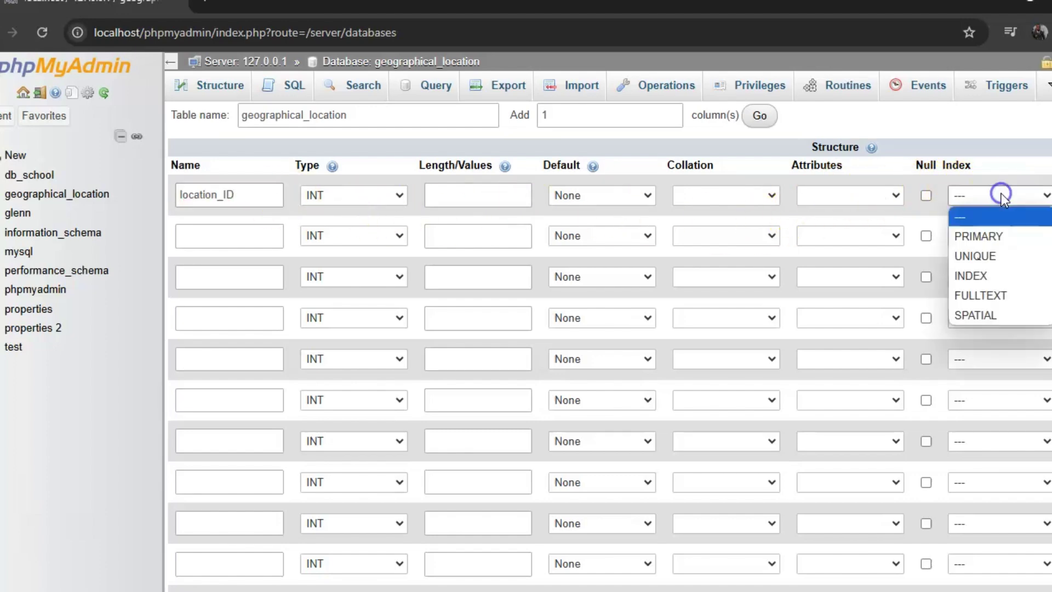
click(989, 238)
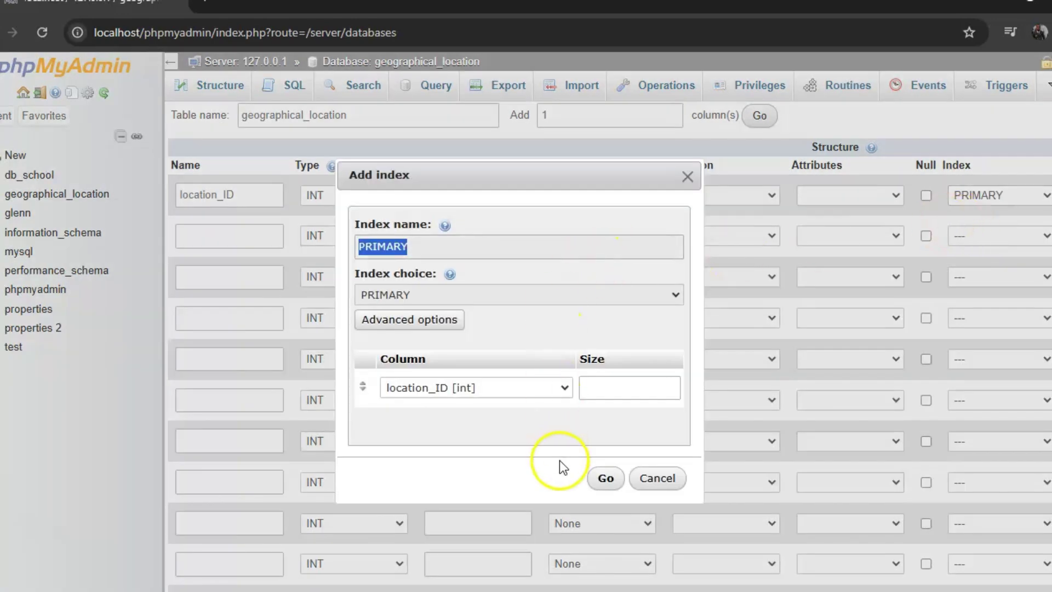
click(605, 478)
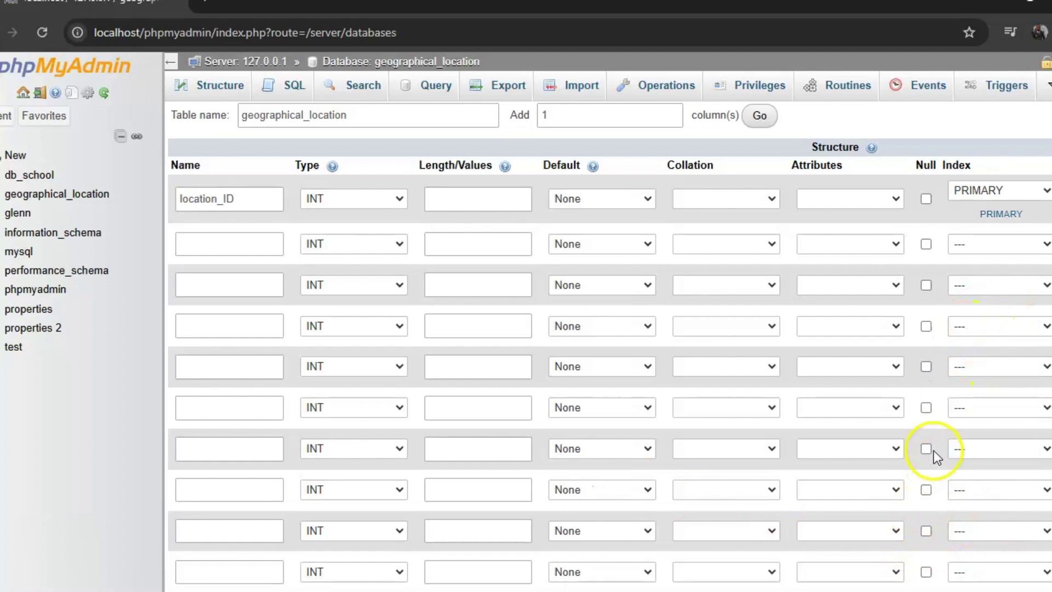
Enable auto-increment for the location_ID column.
scroll(933, 448, down, 1)
scroll(933, 448, up, 1)
scroll(905, 472, down, 3)
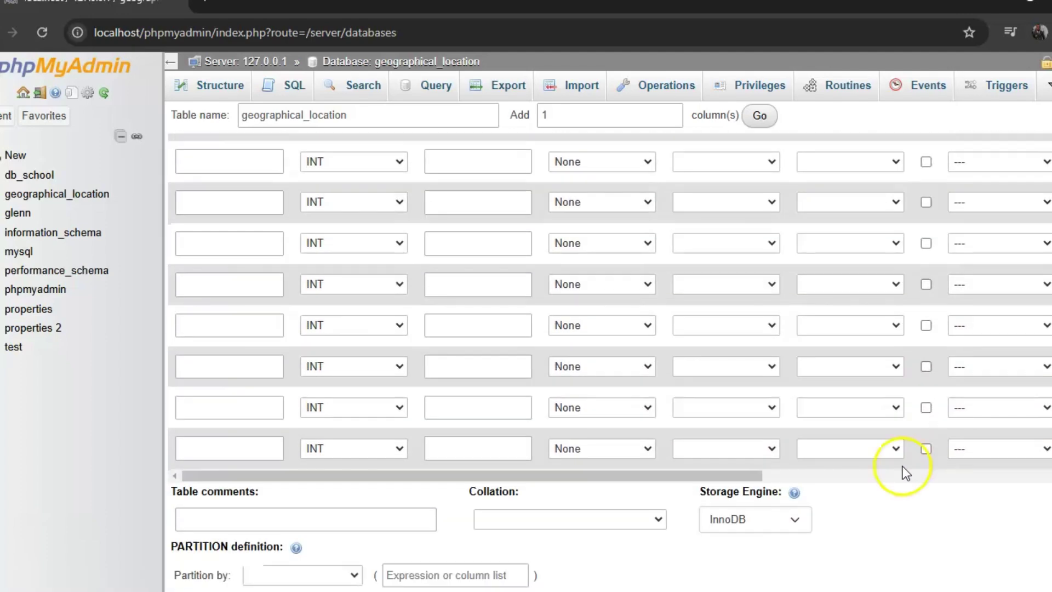
drag(742, 476, 897, 477)
scroll(882, 438, up, 2)
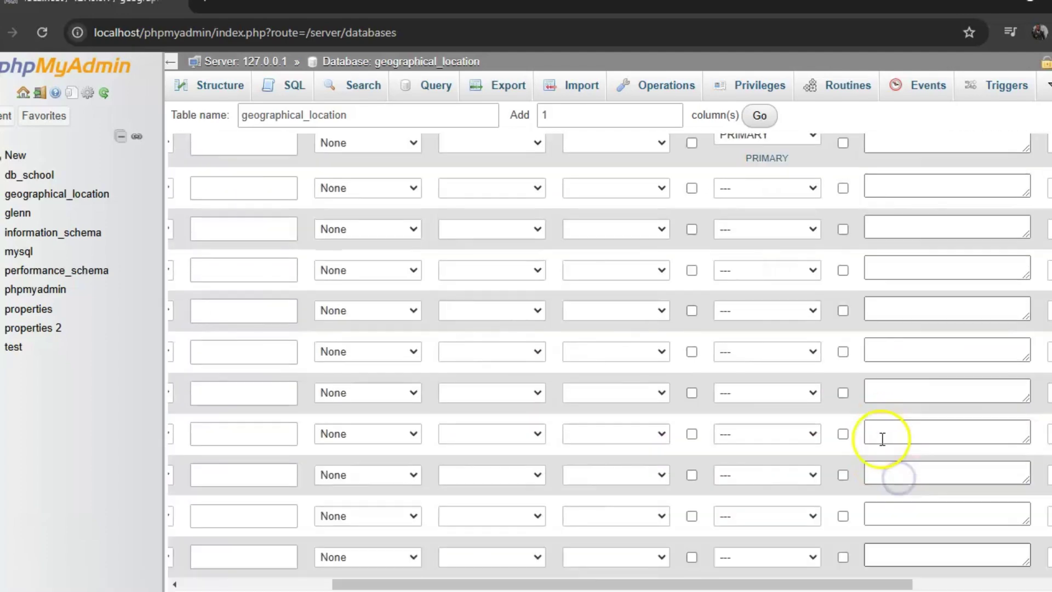
scroll(882, 438, up, 1)
click(842, 198)
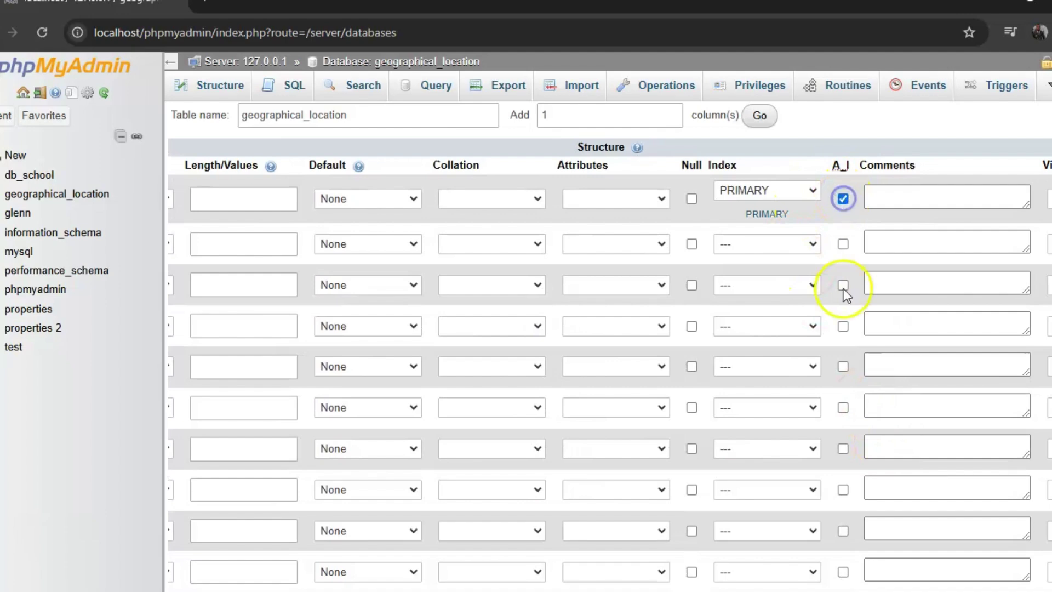
Define the second column as village, of type VARCHAR with length 150.
scroll(844, 329, down, 4)
drag(784, 395, 504, 395)
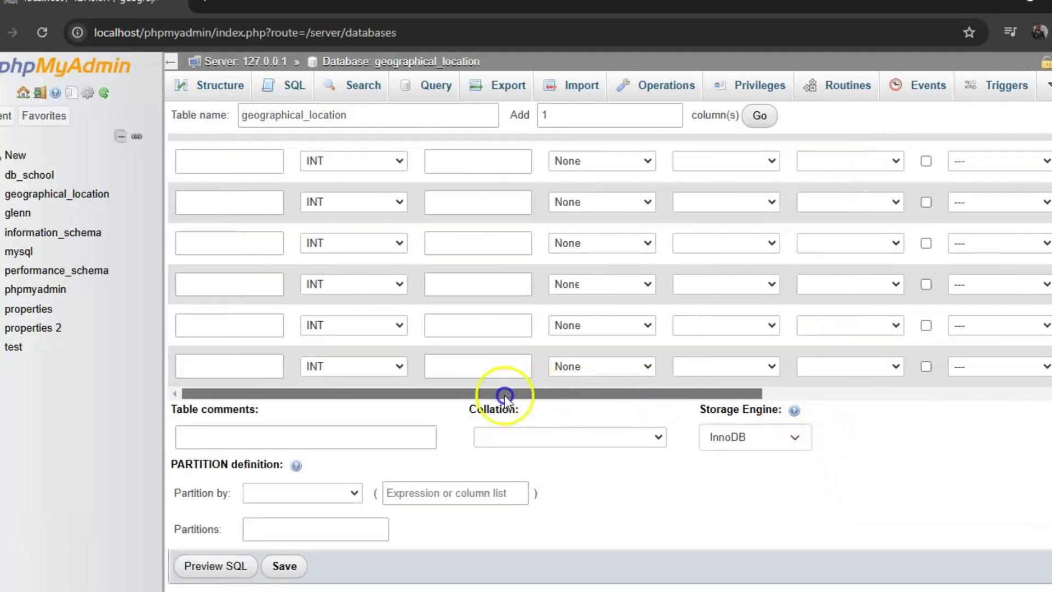
scroll(493, 384, up, 4)
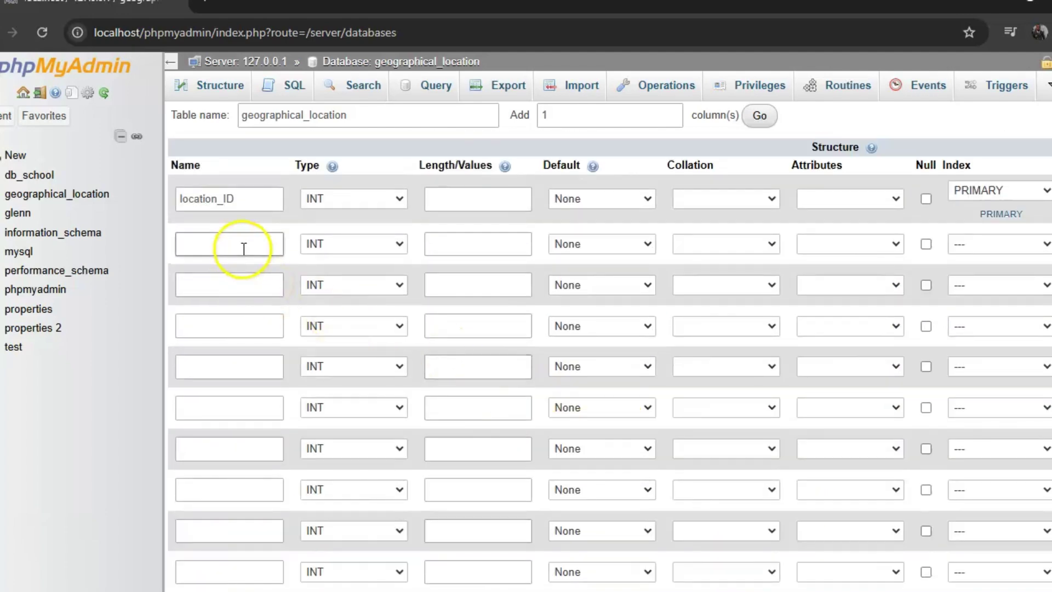
click(244, 248)
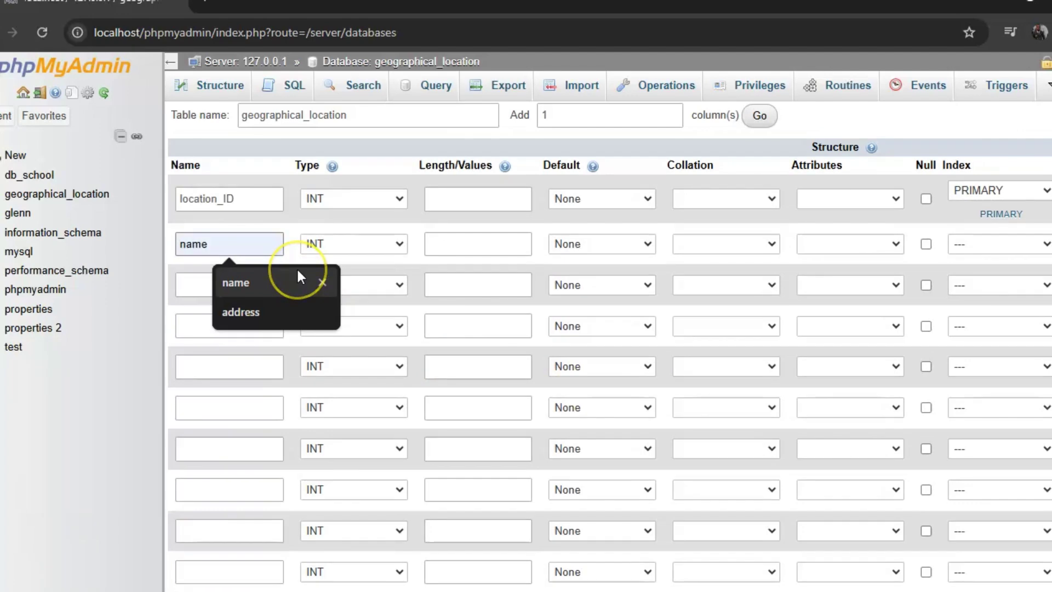
text(vi)
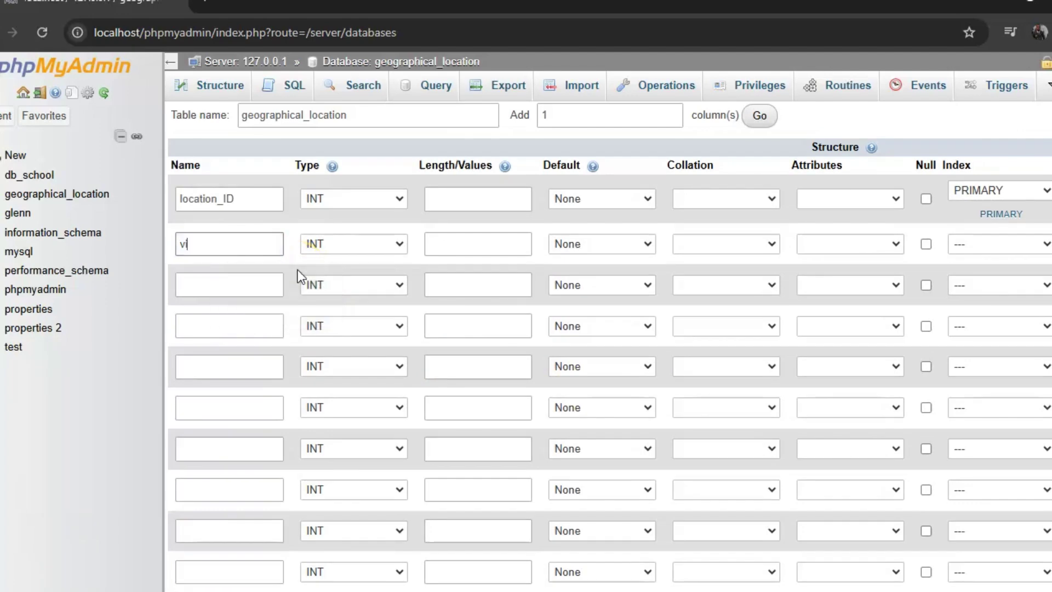
text(llage)
click(327, 247)
click(327, 281)
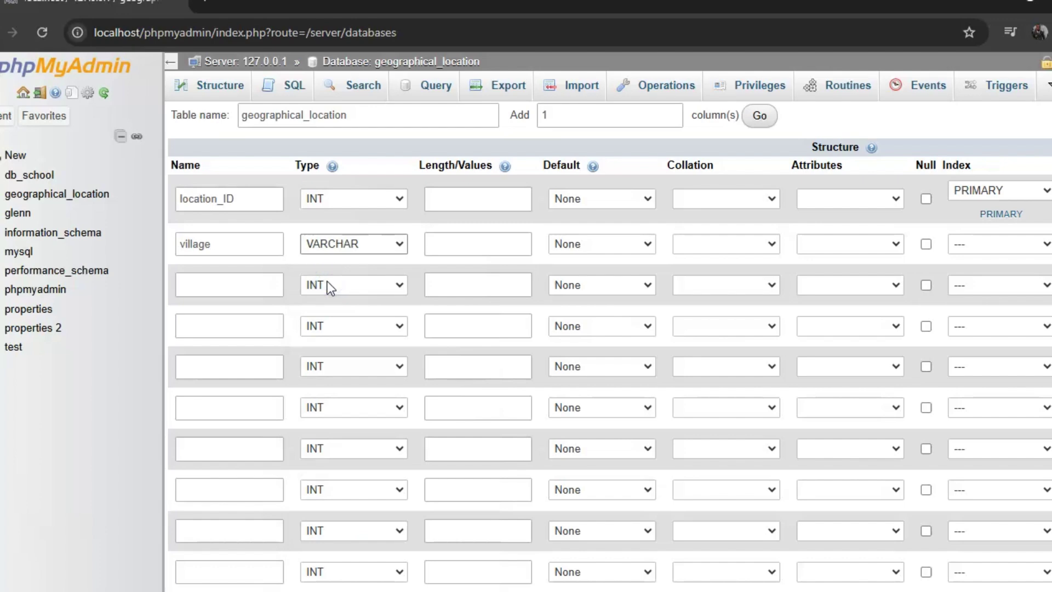
click(463, 246)
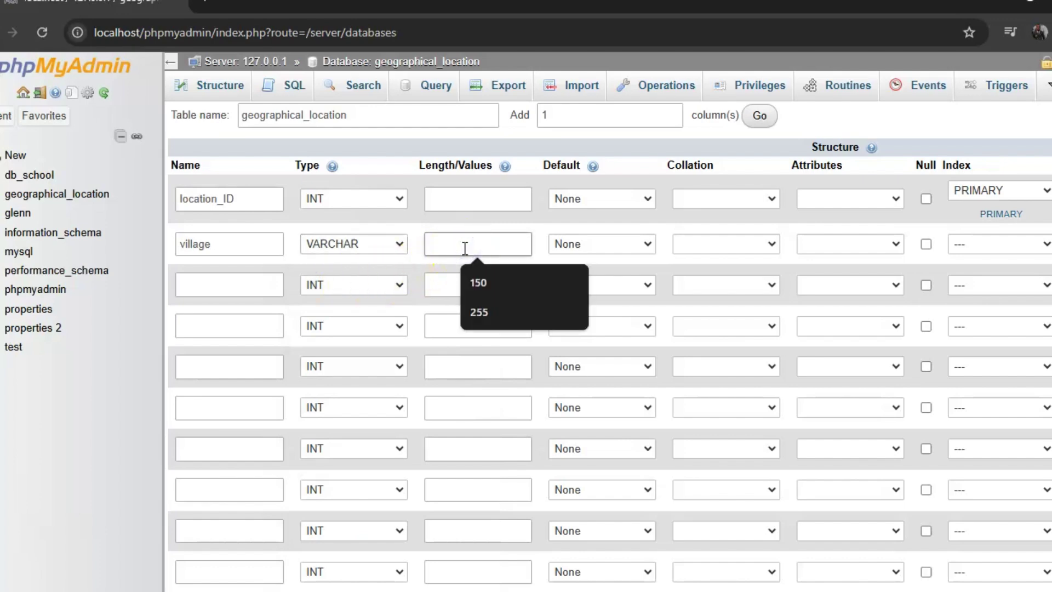
click(480, 274)
Define the third column as parish, of type VARCHAR with length 100.
click(221, 284)
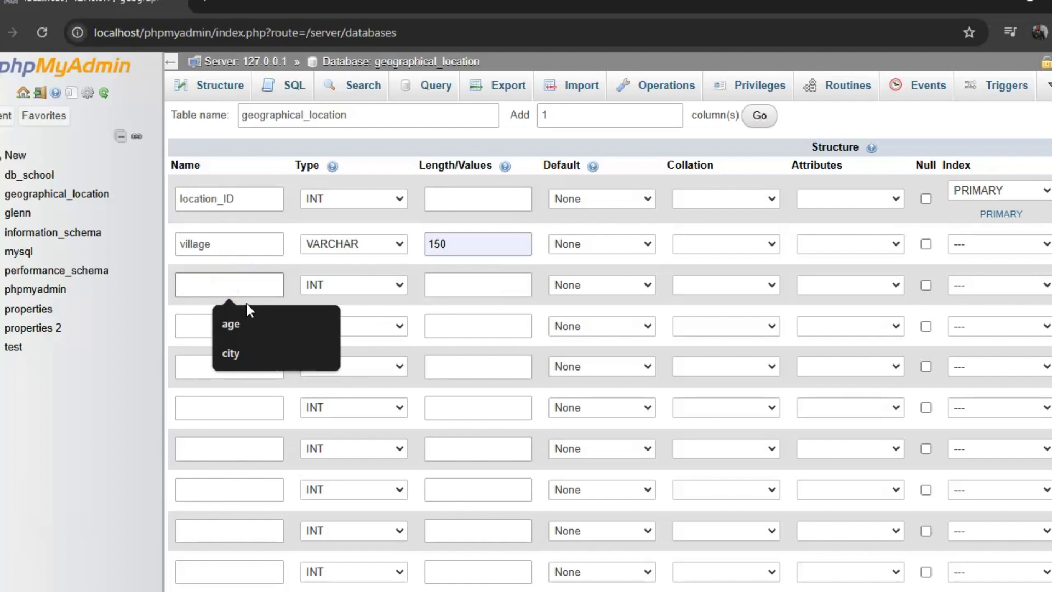
text(par)
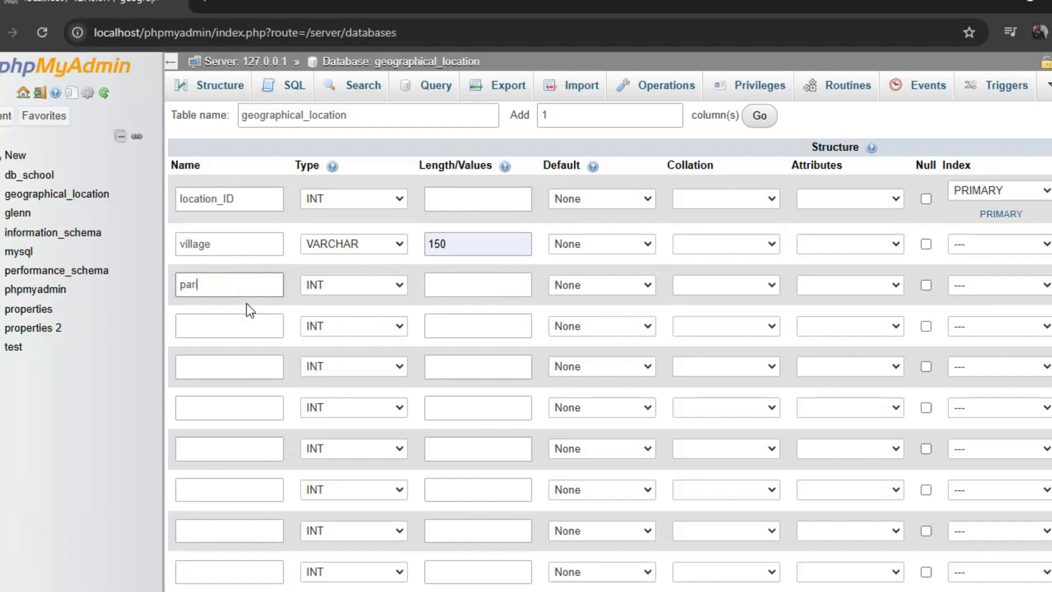
text(ish)
click(428, 285)
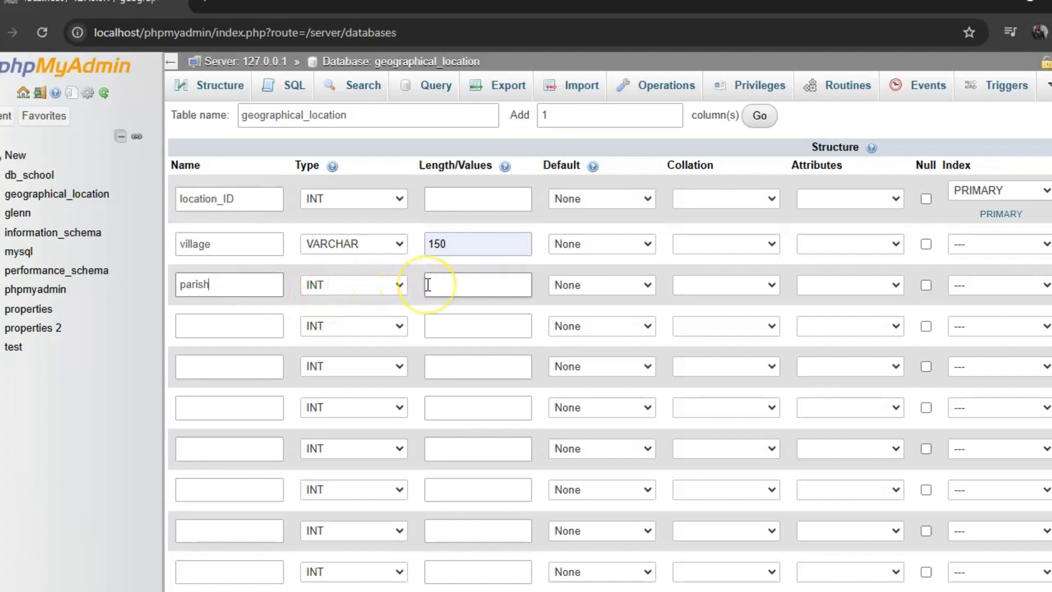
click(384, 284)
click(375, 326)
click(462, 287)
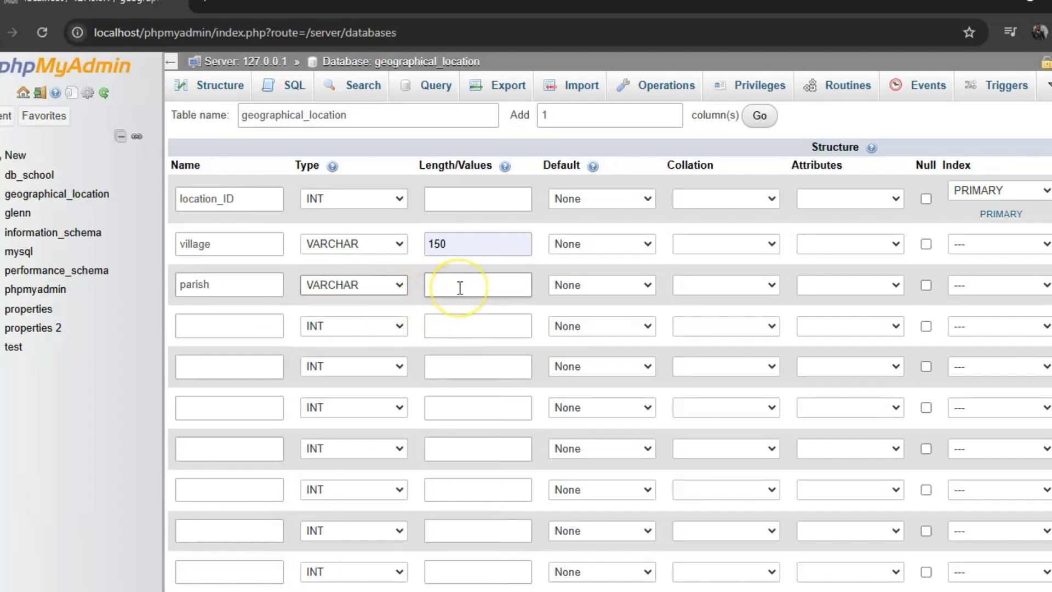
click(461, 286)
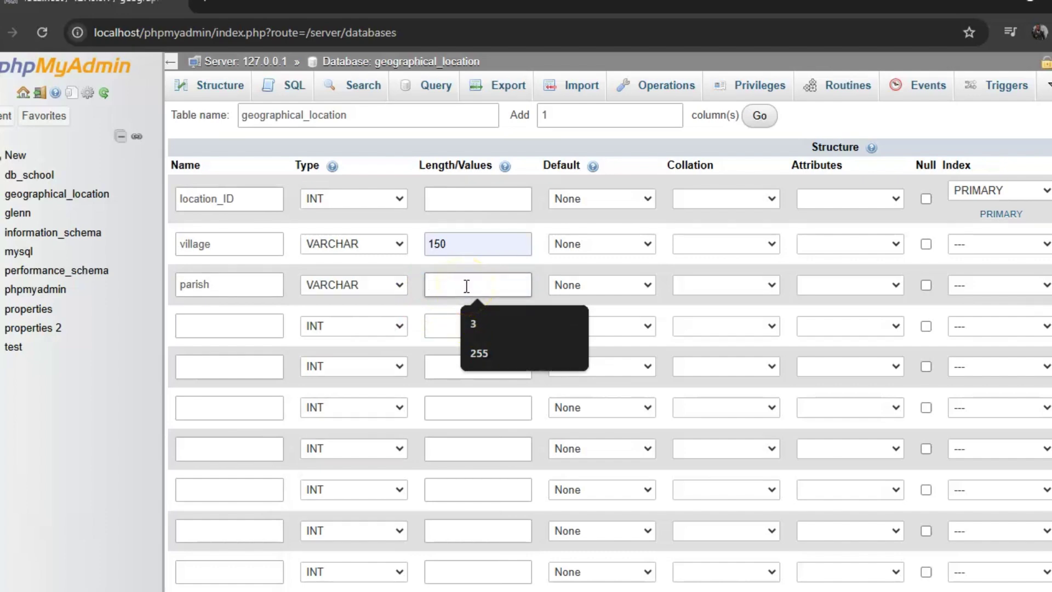
text(100)
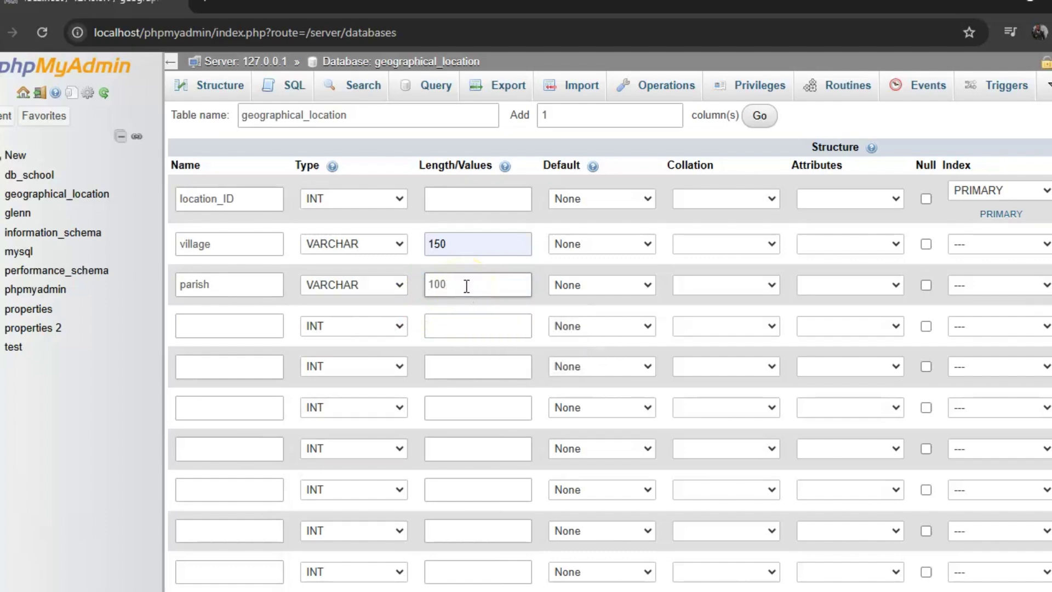
Define the fourth column as sub_county, of type VARCHAR with length 100.
click(221, 328)
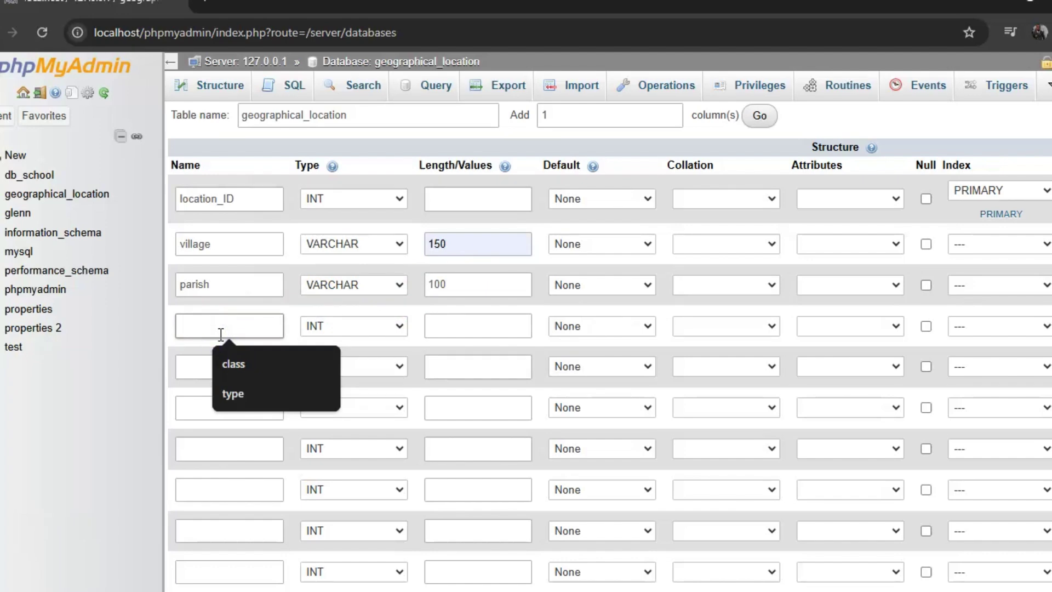
text(su)
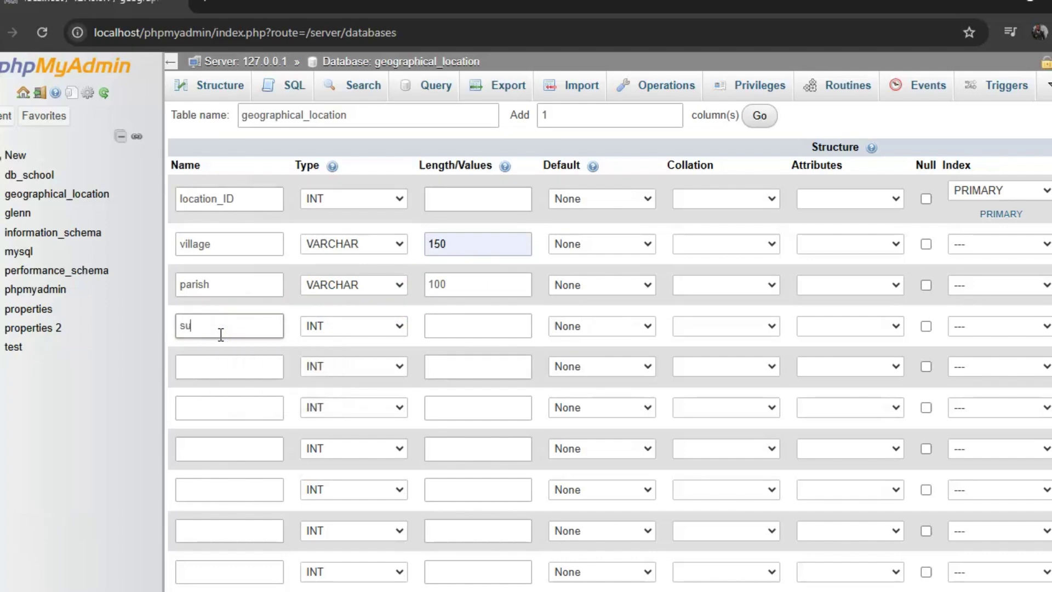
text(b_county)
click(371, 327)
click(391, 329)
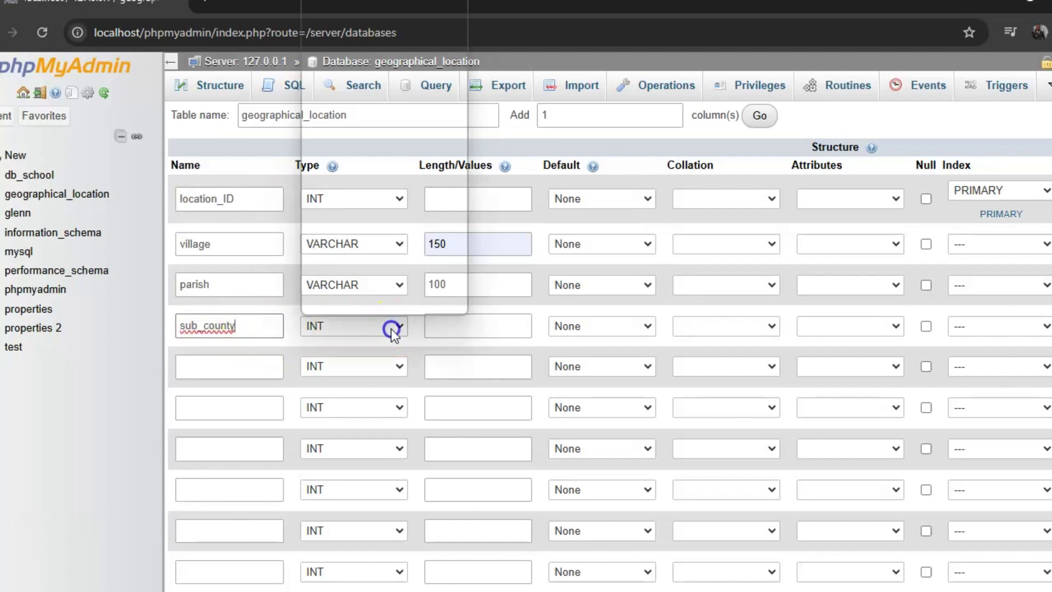
click(373, 7)
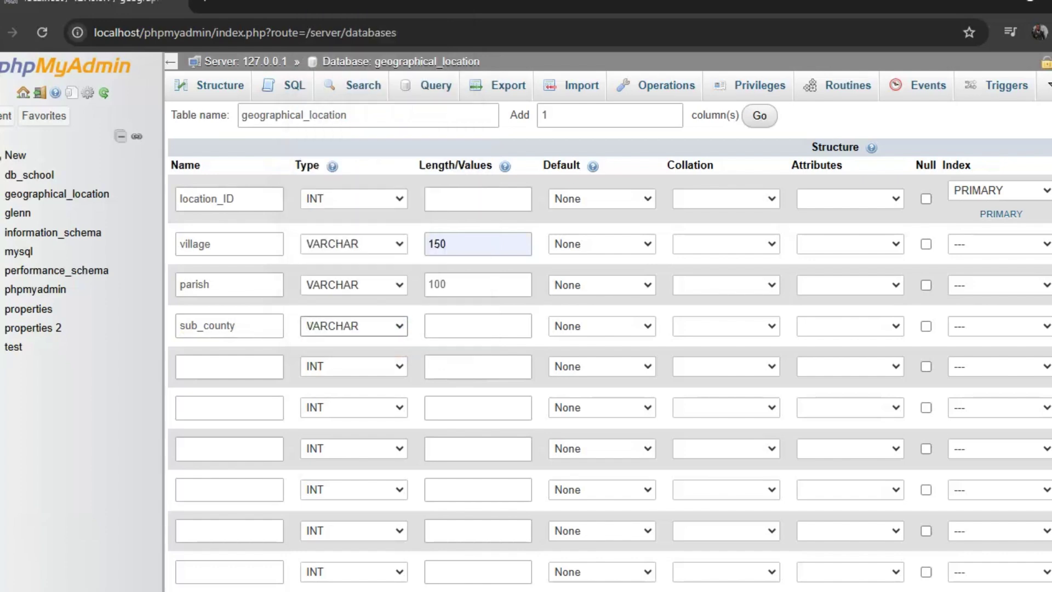
click(490, 323)
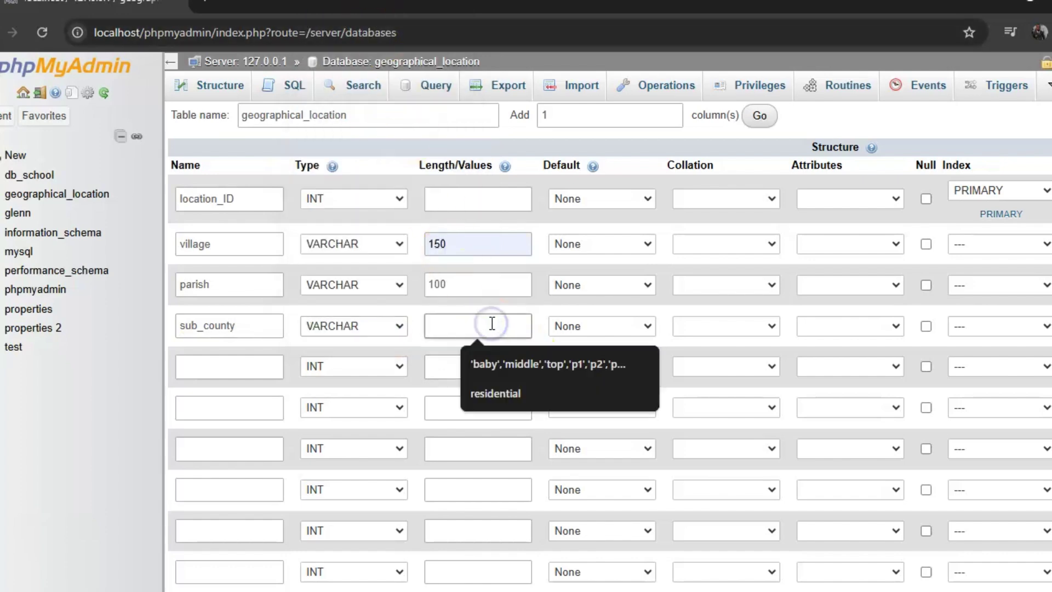
text(100)
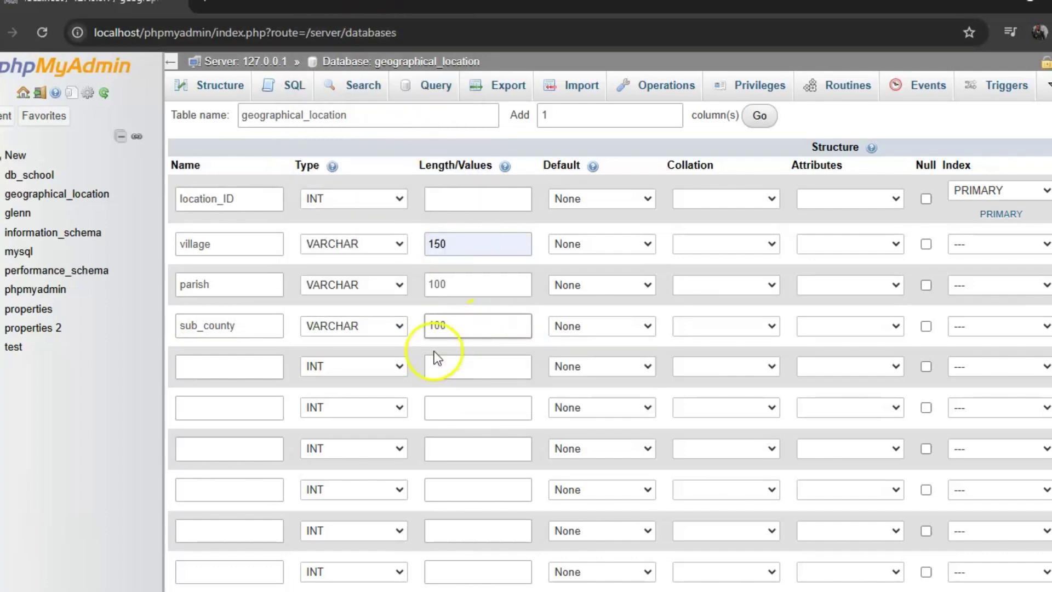
Define the fifth column as county, of type VARCHAR with length 100.
click(241, 368)
text(county)
click(337, 367)
click(355, 281)
click(353, 365)
click(355, 268)
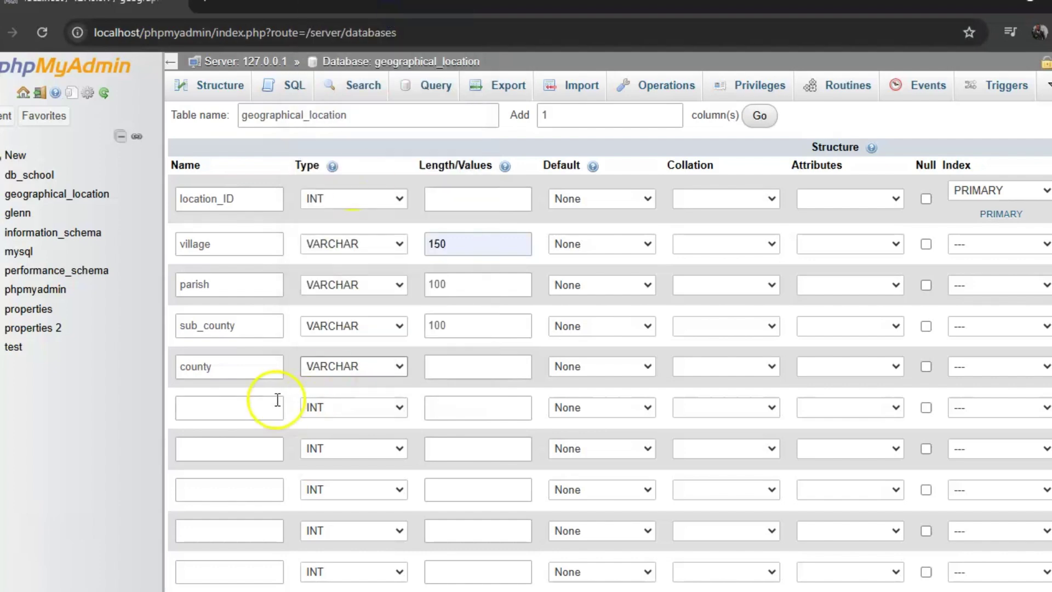
key(Tab)
text(100)
Define the sixth column as region, of type VARCHAR with length 100.
click(235, 407)
text(region)
click(316, 407)
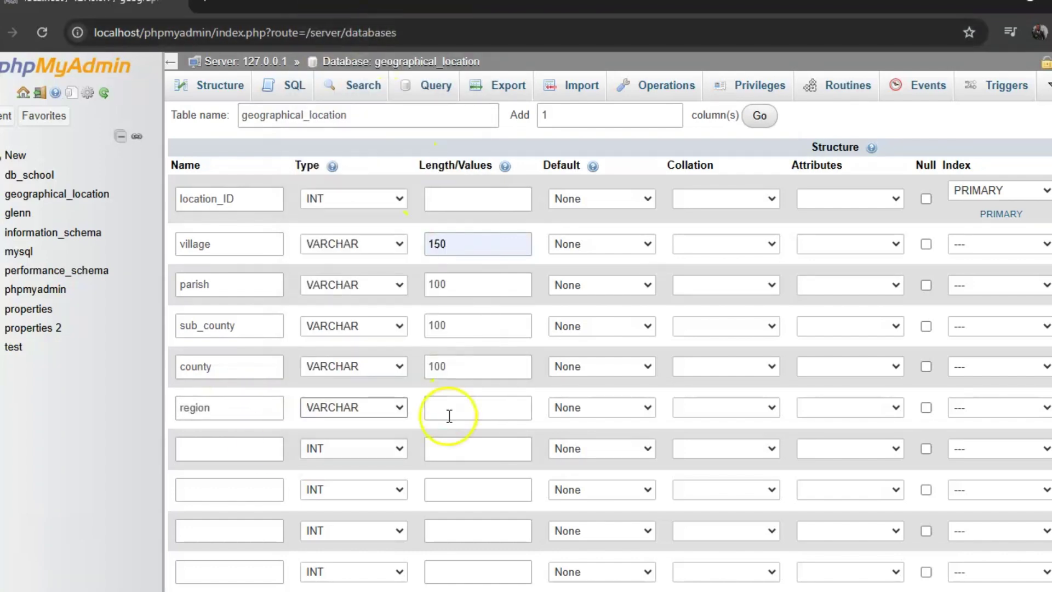
click(449, 411)
text(100)
Name the seventh column population and define the eighth as malaria_risk_level, of type DECIMAL with length 5,2.
click(241, 448)
text(population)
scroll(249, 438, down, 1)
click(254, 409)
text(malaria_risk_level)
text(5,2)
Name the ninth column health_facility_count, define the tenth as ITN_coverage, of type DECIMAL with length 5,2, and name the eleventh reported_cases.
click(237, 455)
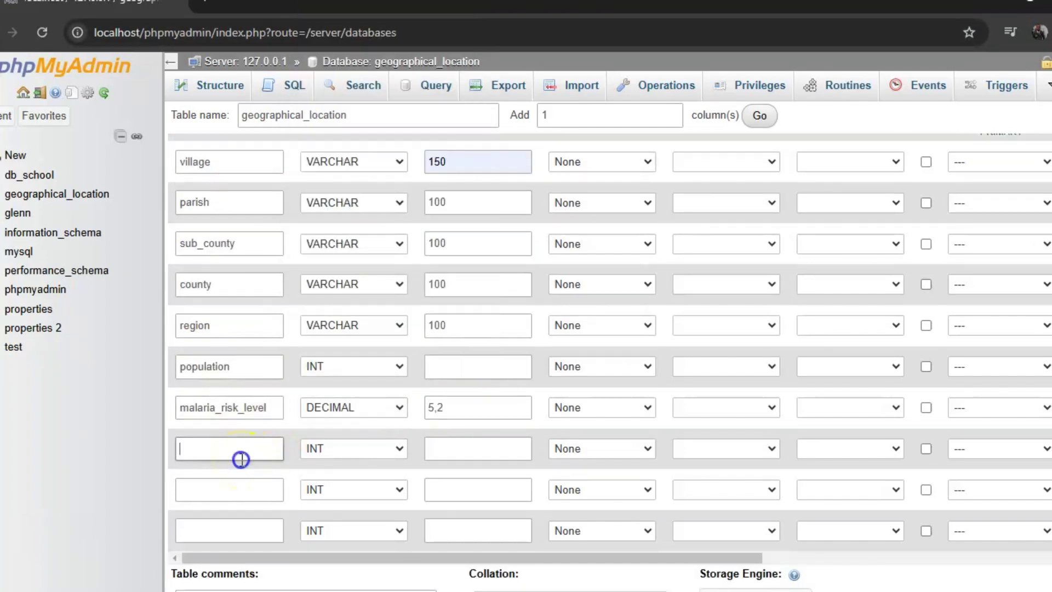
text(health_facility_count)
click(237, 488)
text(ITN_coverage)
key(Tab)
key(d)
key(d)
key(Tab)
text(5,2)
click(252, 530)
text(reported_cases)
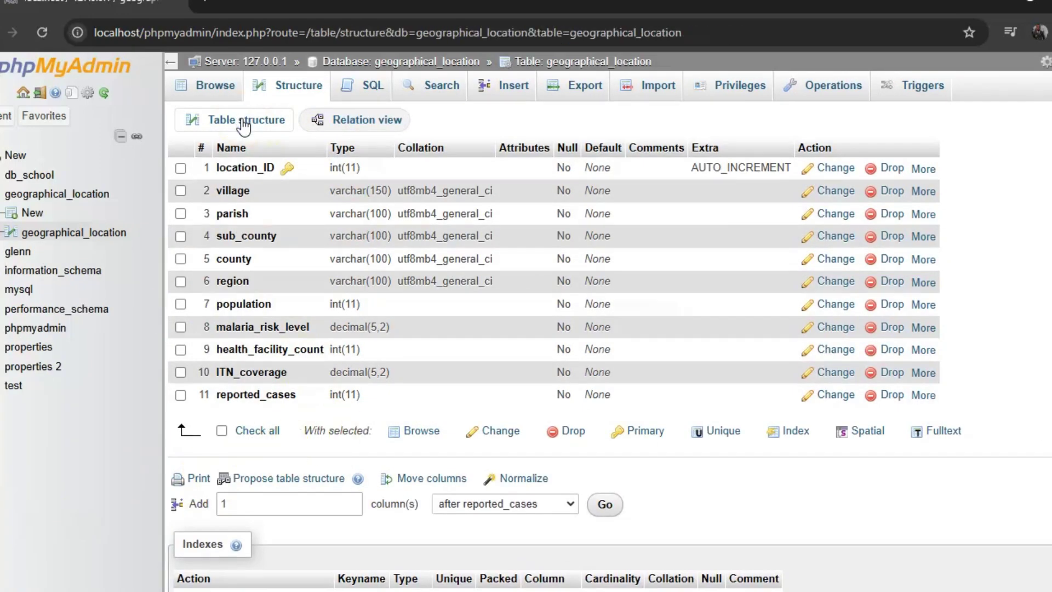
Start a new table named epidemiological_data in the geographical_location database and add 8 columns to its definition.
click(215, 85)
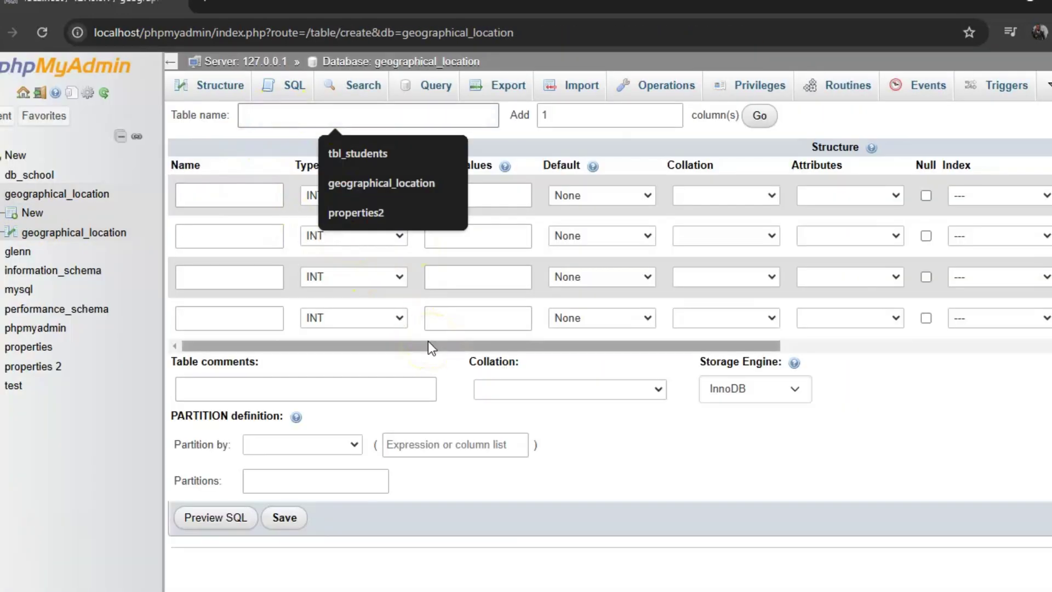
text(epidemiological_data)
double_click(595, 111)
text(8)
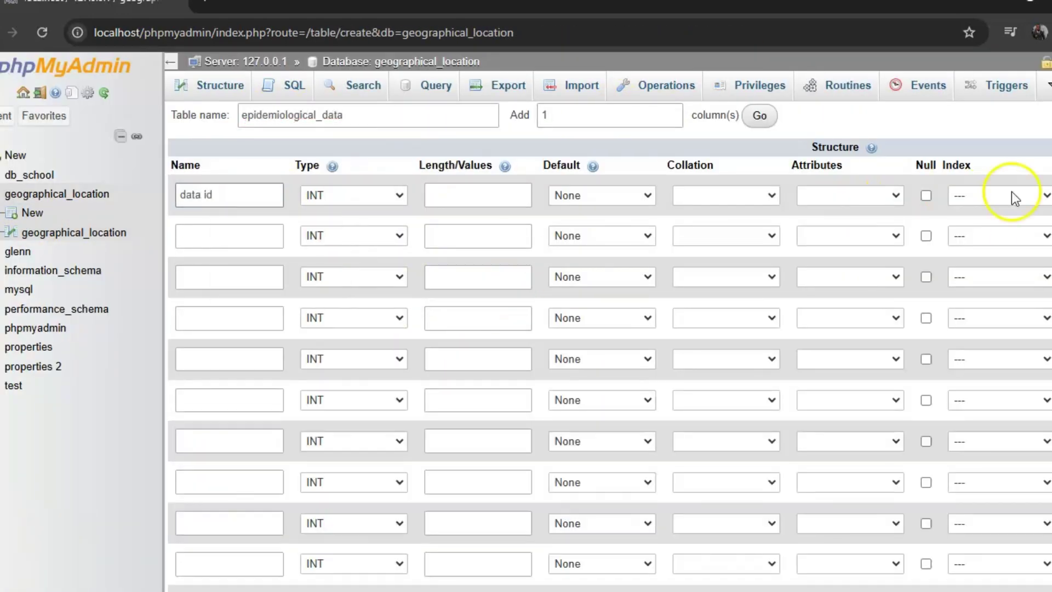
Name the second, third and fourth columns location id, recorded date and cases per thousand people.
text(location id)
click(242, 282)
text(recorded date)
click(244, 324)
text(cases per thousand people)
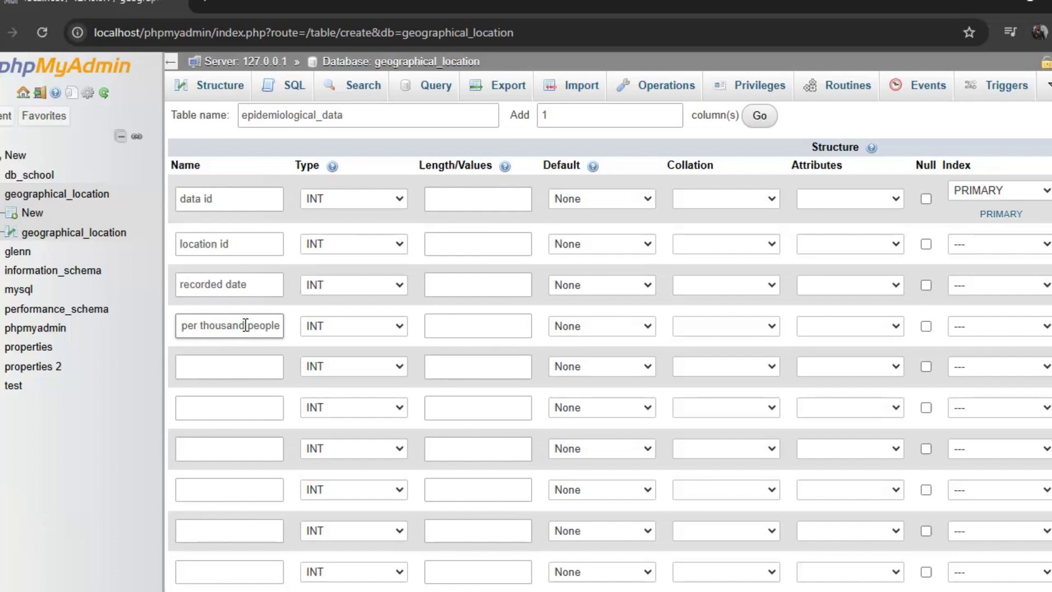
Set the length of cases per thousand people to 5,2, define rainfall and temperature as DECIMAL 5,2, and name the seventh column update date.
click(458, 327)
text(5,2rainfall)
click(354, 366)
click(377, 208)
text(temperature5,2)
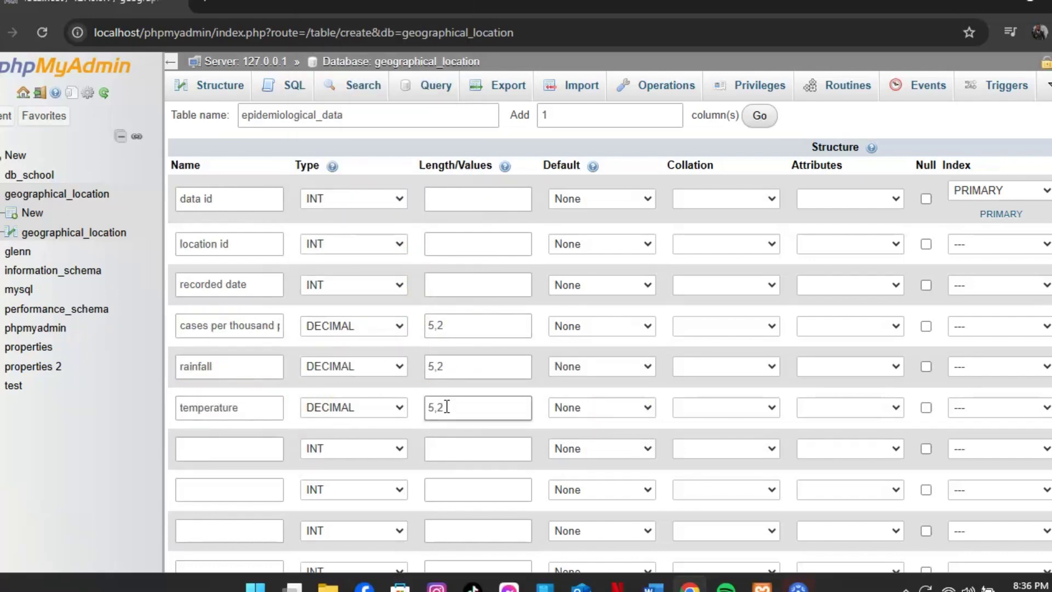
text(update date)
right_click(246, 331)
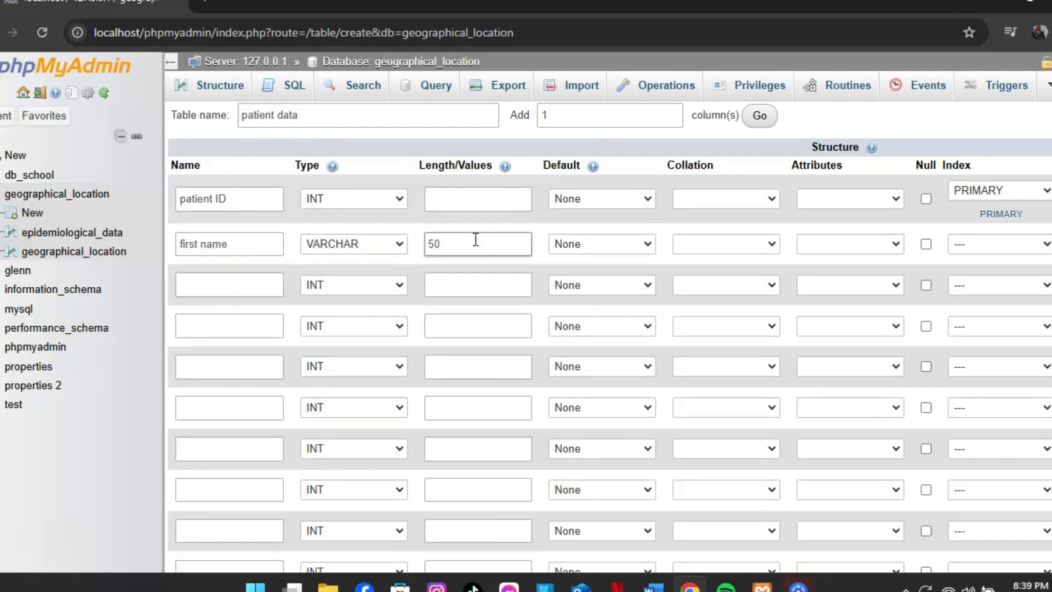
In the patient data table, define last name, date of birth (DATE), phone number and location ID columns, and give gender a length of 100.
text(last namedate of birth)
click(353, 326)
click(340, 218)
text(phone numberlocation ID)
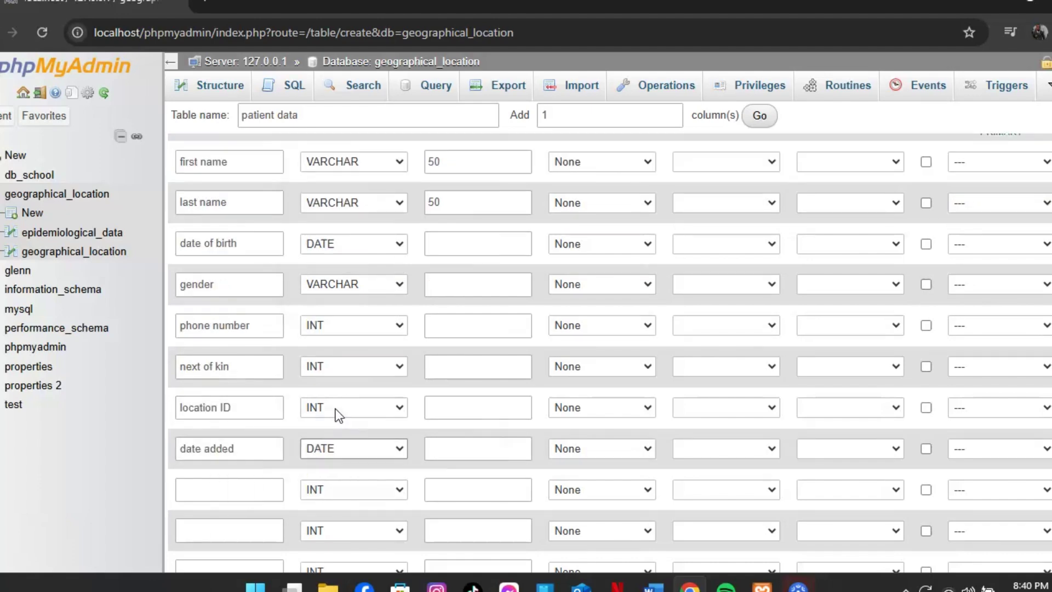
click(478, 266)
text(1)
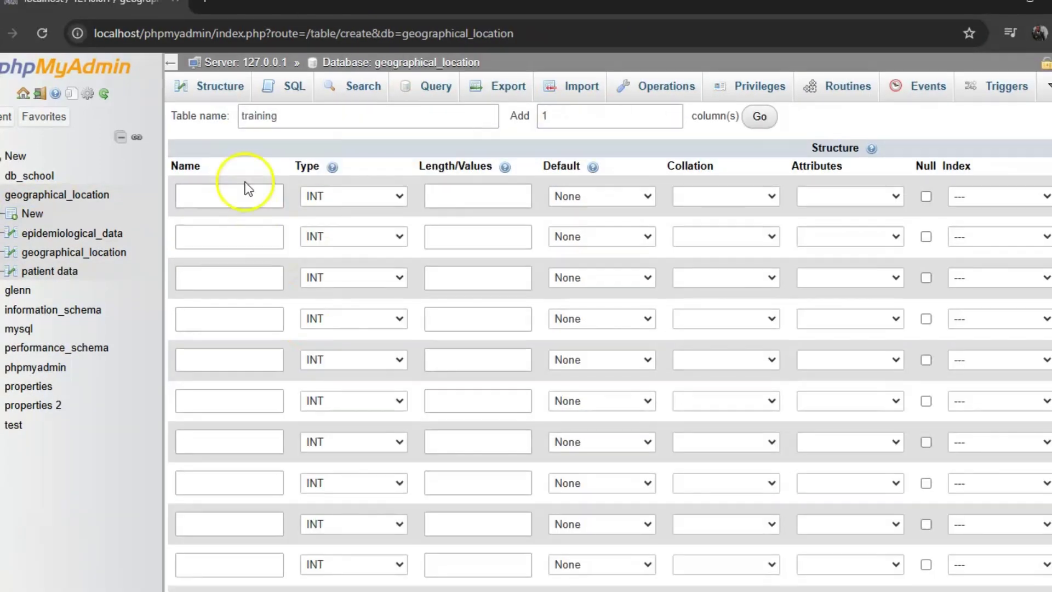
Define the training table's columns training ID, user ID, training Type, training Date and completion status with length 100, and save the table.
click(229, 199)
text(training ID)
click(229, 244)
text(user ID)
click(229, 285)
text(training Typetraining Datecompletion status100)
click(291, 550)
Create a labaratory tests table (case ID, test type, test date, test result) and a treatment table (treatment ID, treatment name, dosage, update date).
text(labaratory tests)
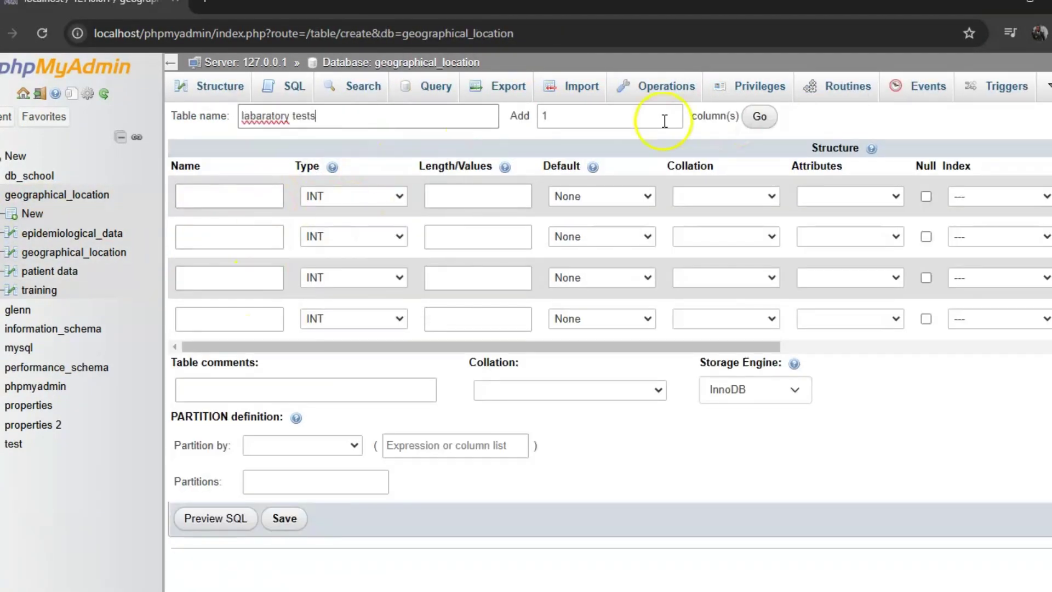
text(case IDtest typetest datetest resulttreatmenttreatment IDtreatment name)
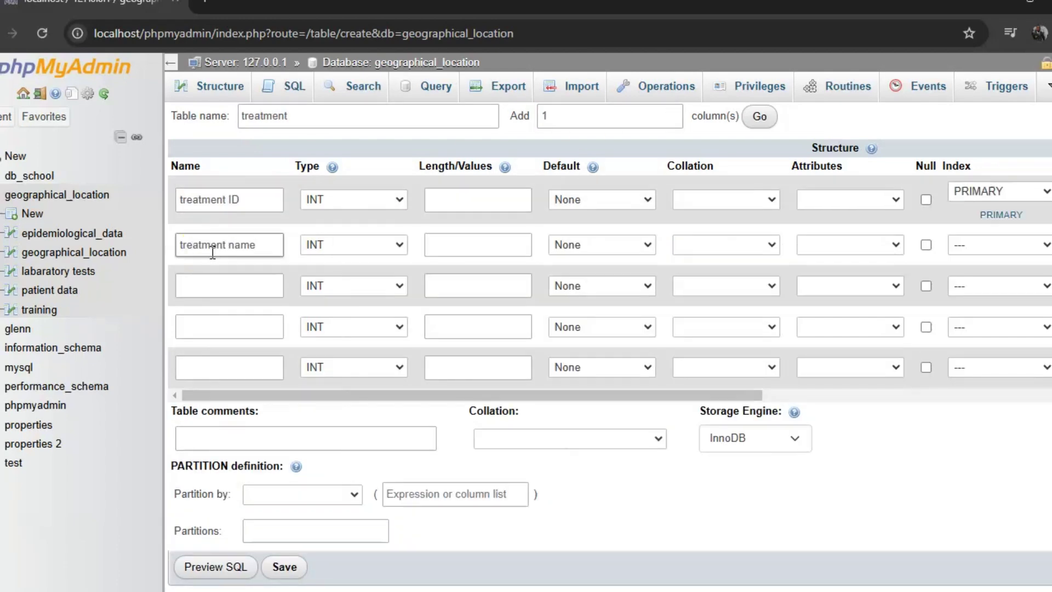
text(dosageupdate date)
click(234, 367)
Create table health facility (facility ID, facility type ID, name, location_ID, capacity, contact details, postal address) and start table supply chain (supply ID, resource ID).
text(health facilityfacility IDfacility type ID)
click(258, 284)
text(namelocation_ID)
click(237, 367)
text(capacit)
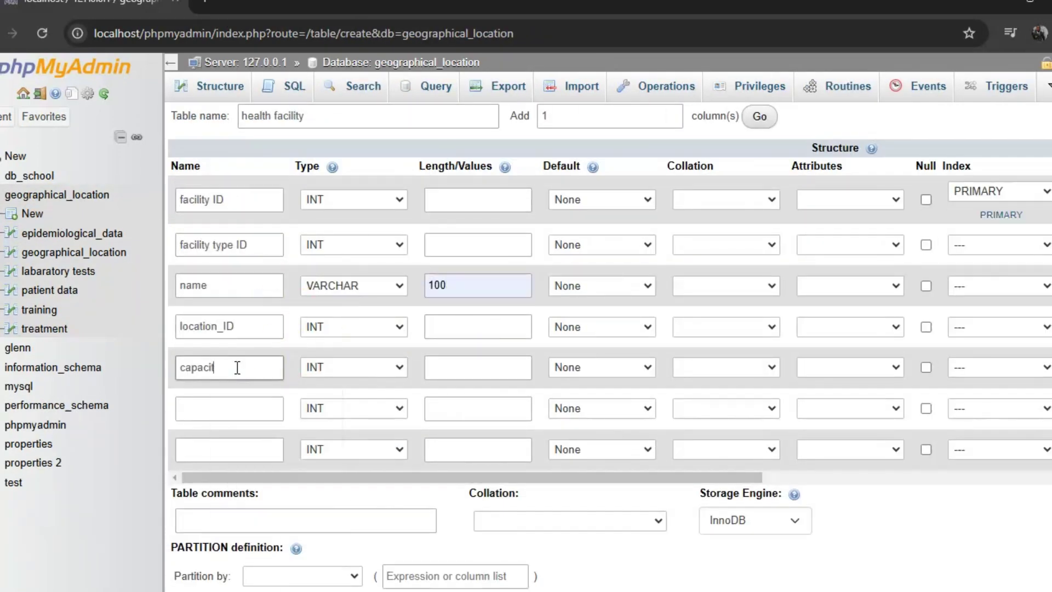
text(ycontact detailspostal addresssupply chainsupply IDresource ID)
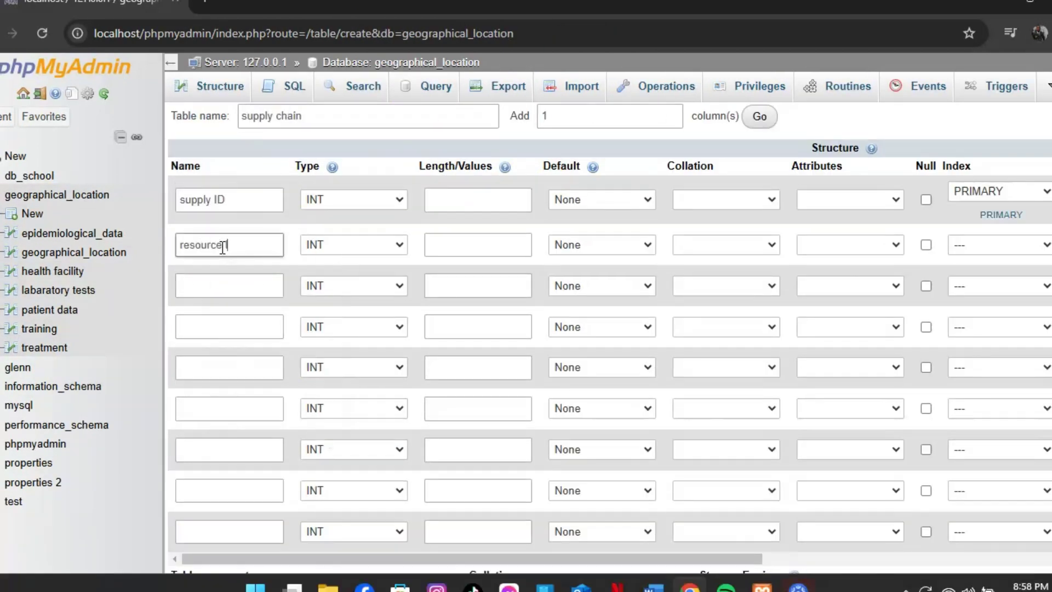
Add facility ID, quantity shipped, shipment date, expected arrival date, shipped by and status to supply chain, and start the resource table with resource ID.
text(facility IDquantity shipped)
click(246, 367)
text(shipment dateexpected arrival dateshipped bystatusresourceresource ID)
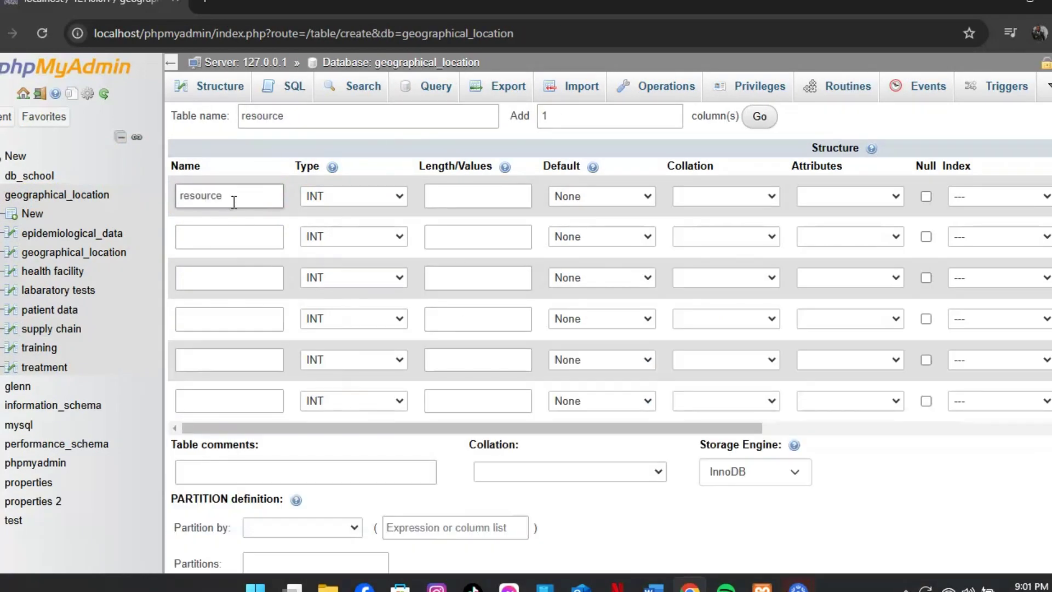
Add the columns facility ID, resource type, quantity, last updated and update date to the resource table.
text(facility IDresource typequantitylast updatedupdate date)
click(351, 408)
Select all tables and export the geographical_location database with the Quick method in SQL format.
click(221, 471)
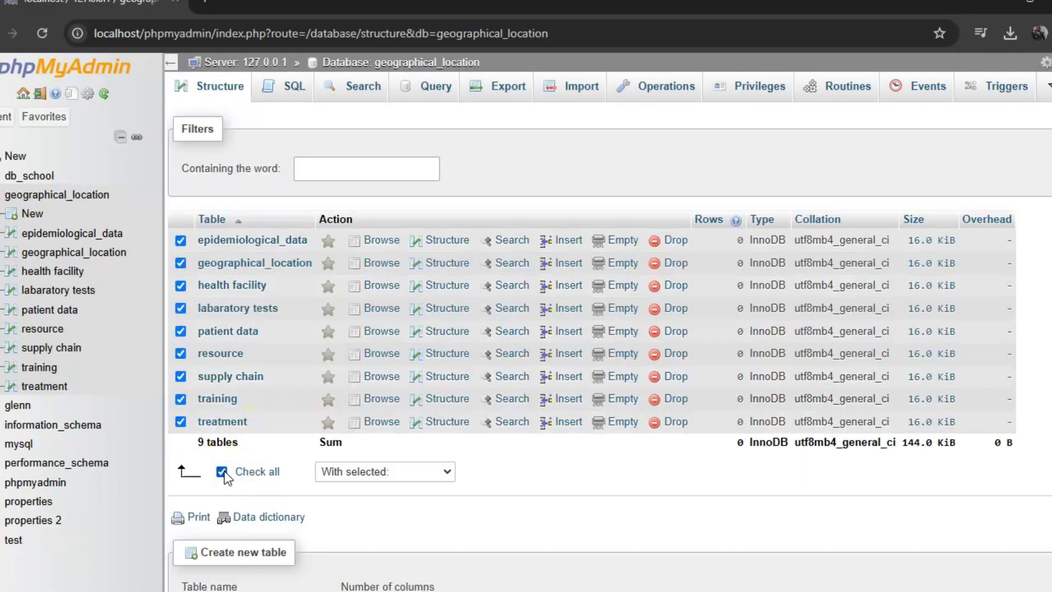
click(505, 101)
click(210, 381)
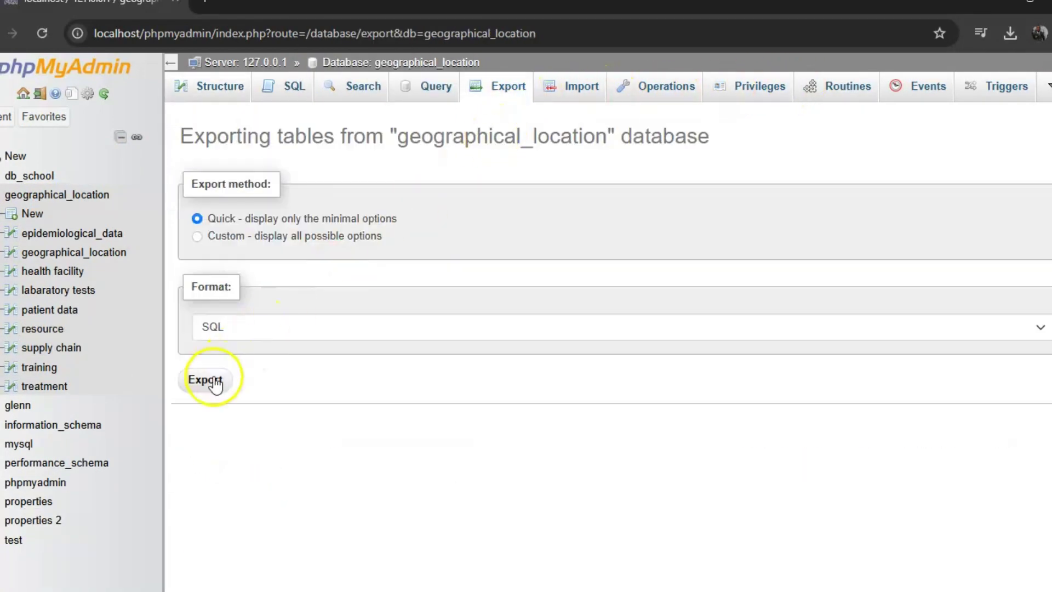
Switch to Visual Studio Code and examine the table structures in geographical_location.sql, from epidemiological_data down to patient data.
mouse_move(779, 587)
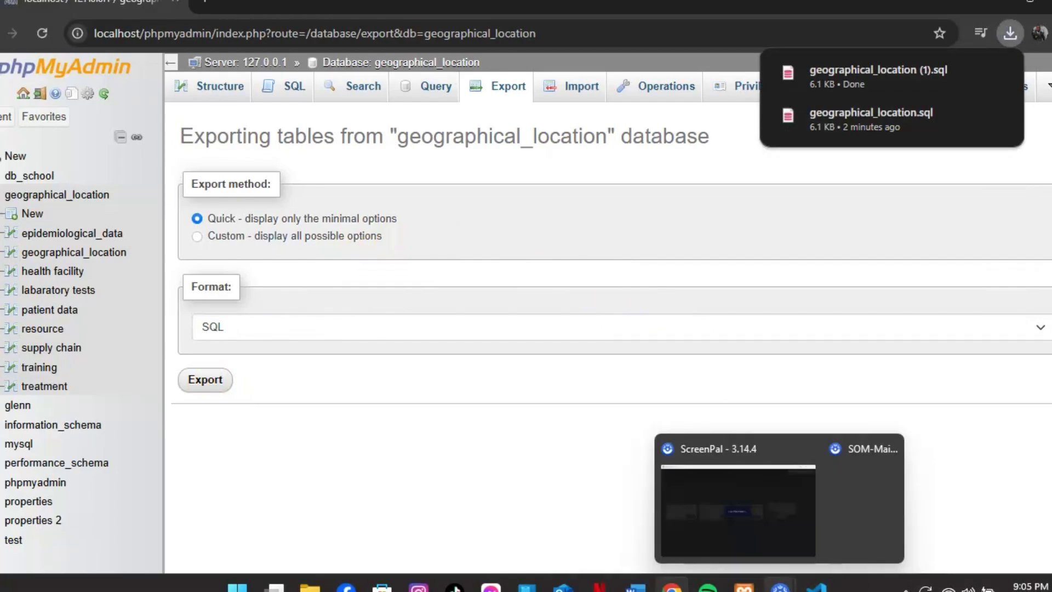
click(816, 585)
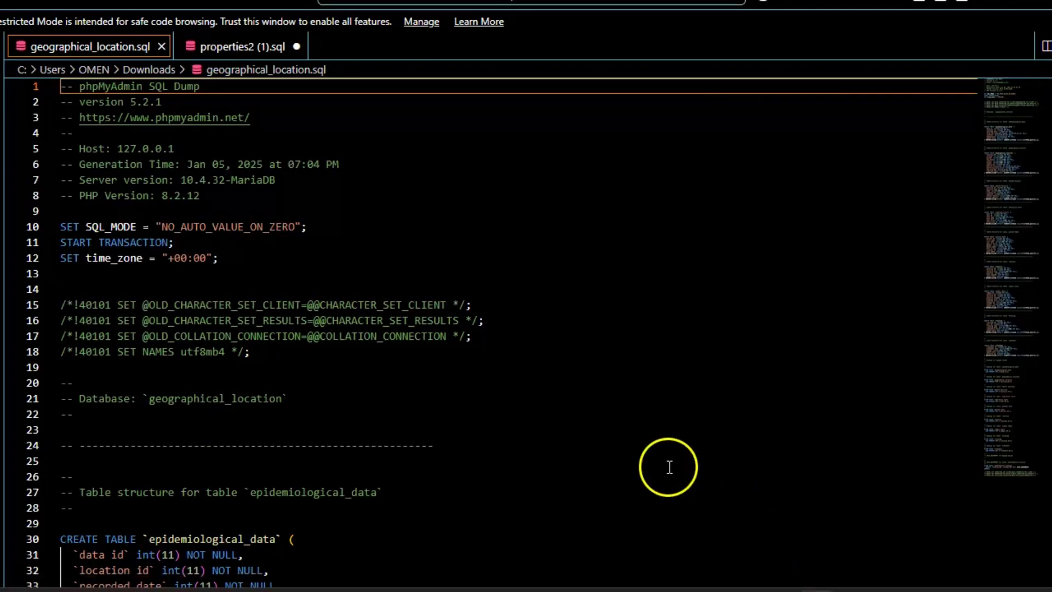
scroll(343, 376, down, 4)
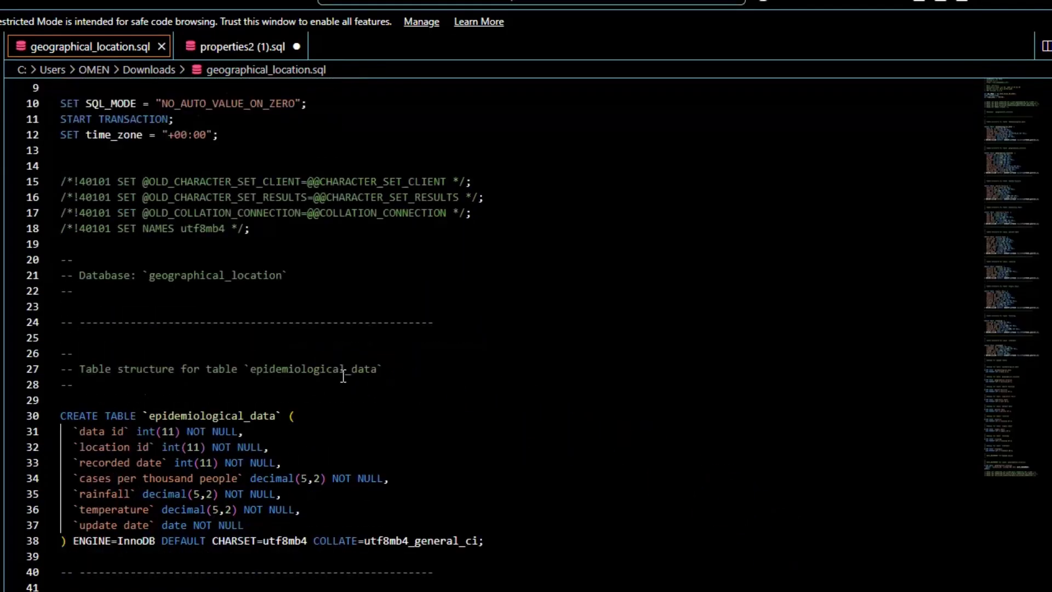
scroll(343, 376, down, 3)
scroll(343, 376, down, 3)
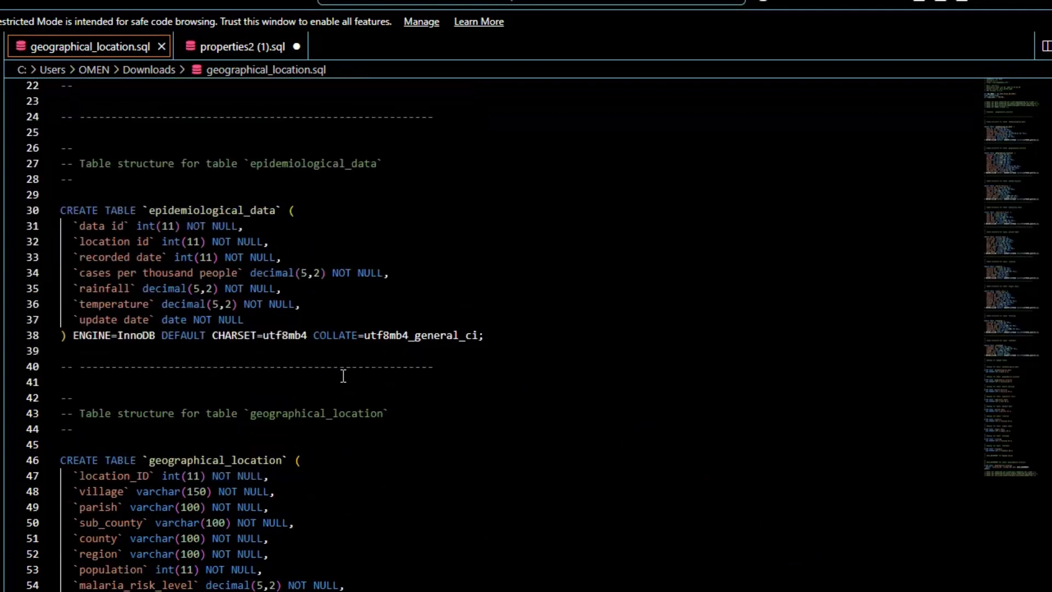
scroll(343, 376, down, 1)
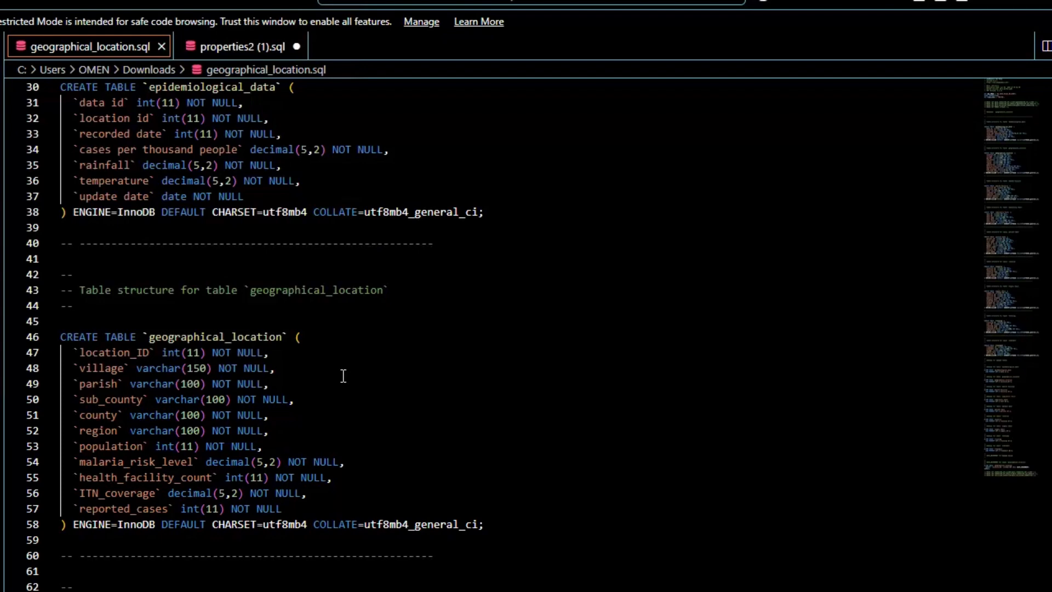
scroll(343, 376, down, 3)
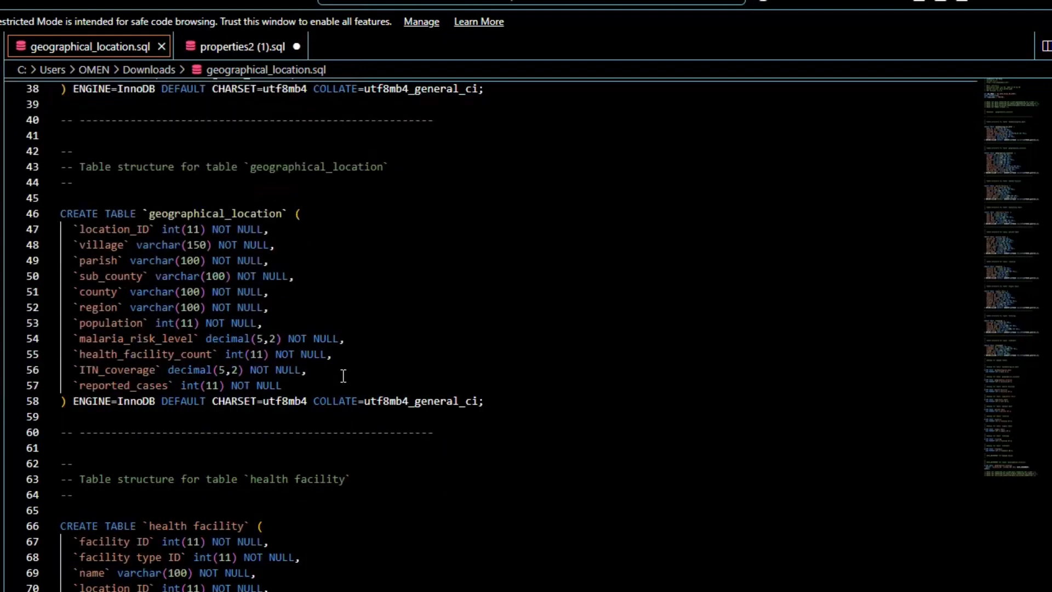
scroll(343, 376, down, 1)
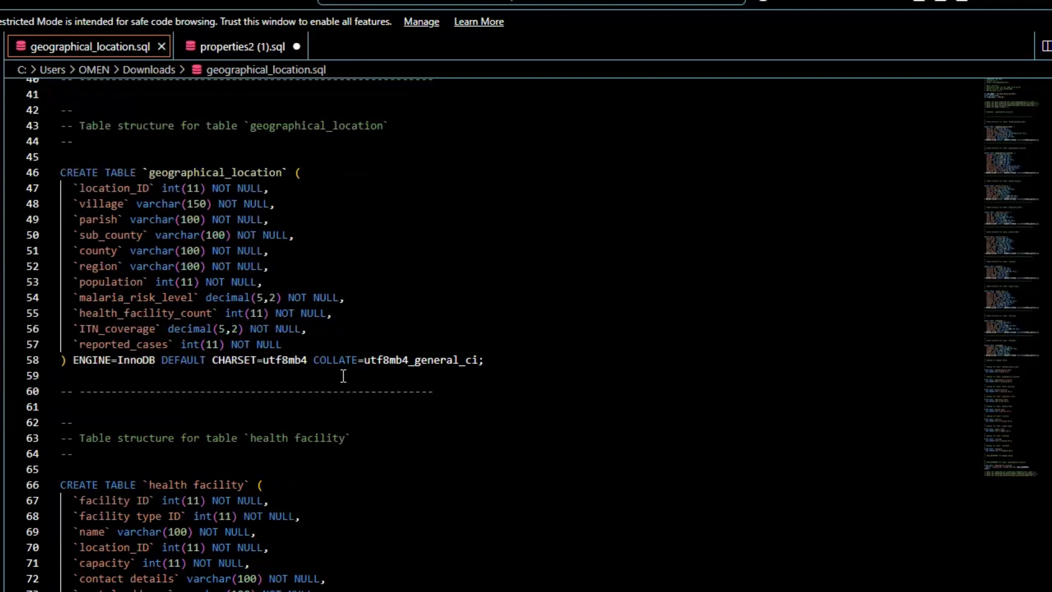
scroll(343, 376, down, 1)
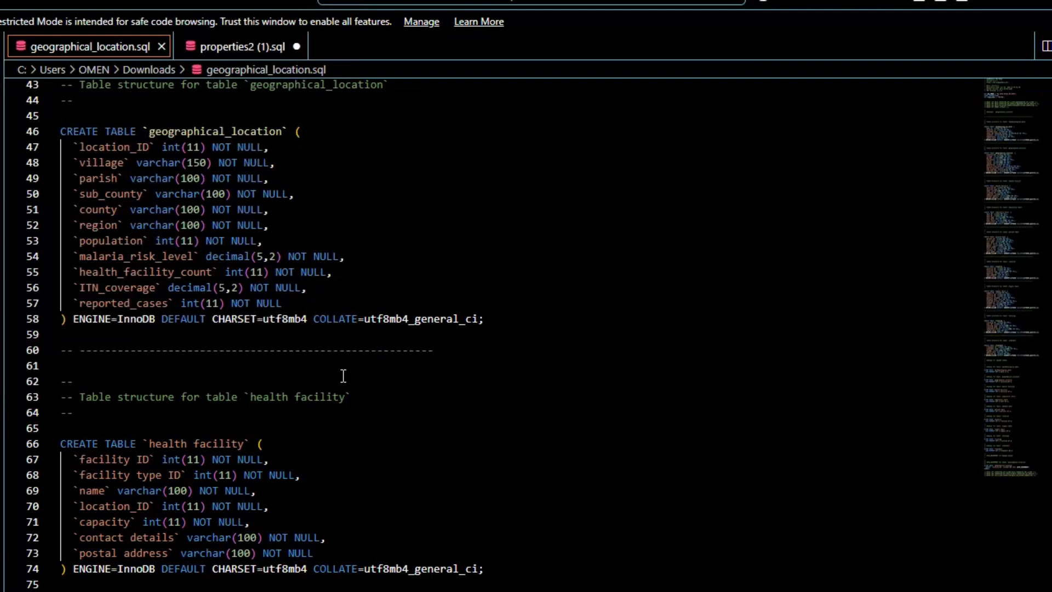
scroll(343, 376, down, 1)
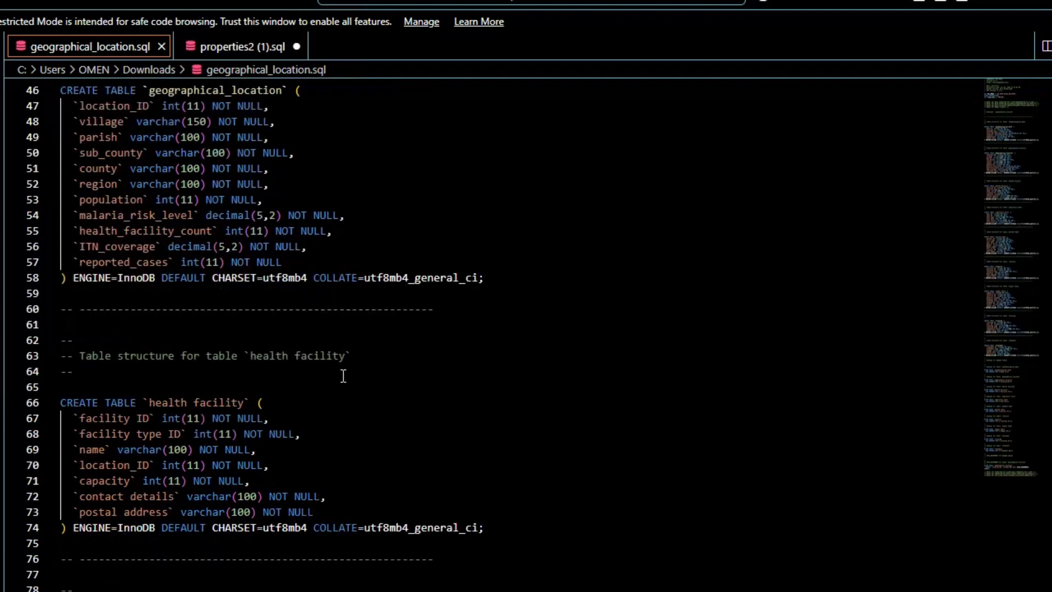
scroll(343, 375, down, 1)
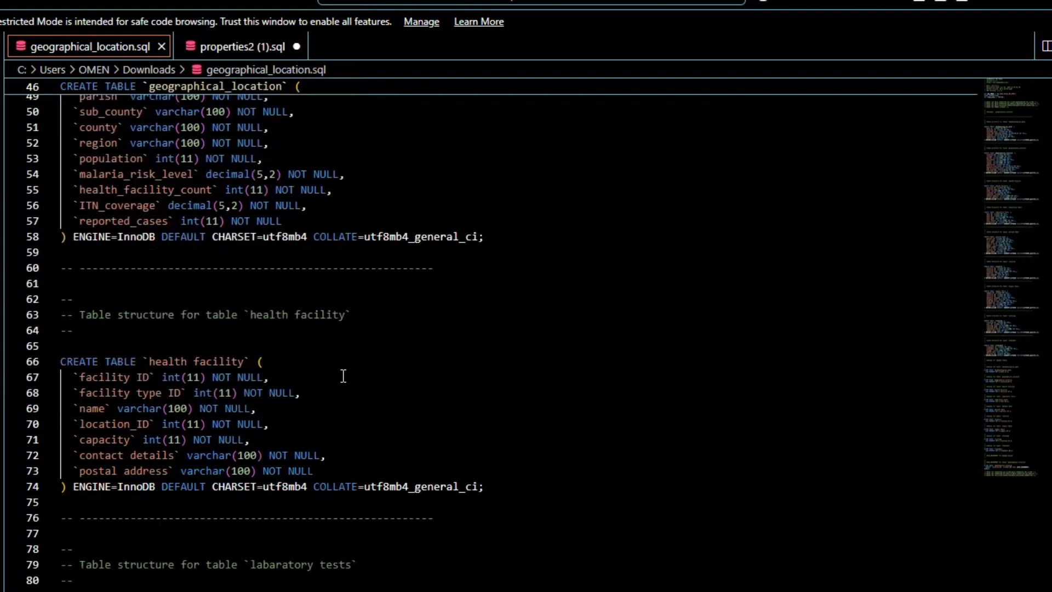
scroll(343, 376, down, 1)
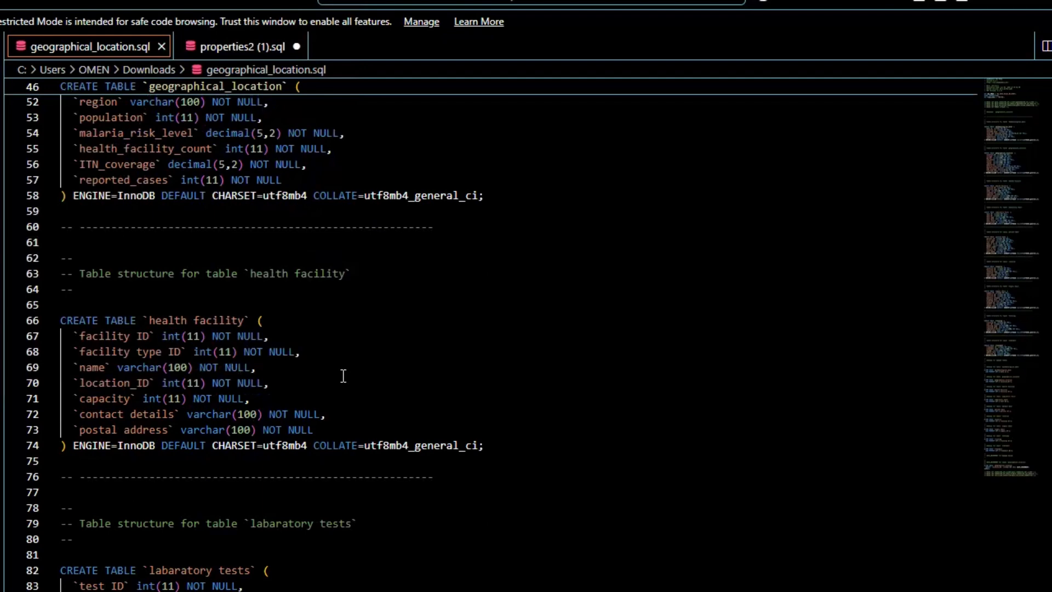
scroll(343, 376, down, 1)
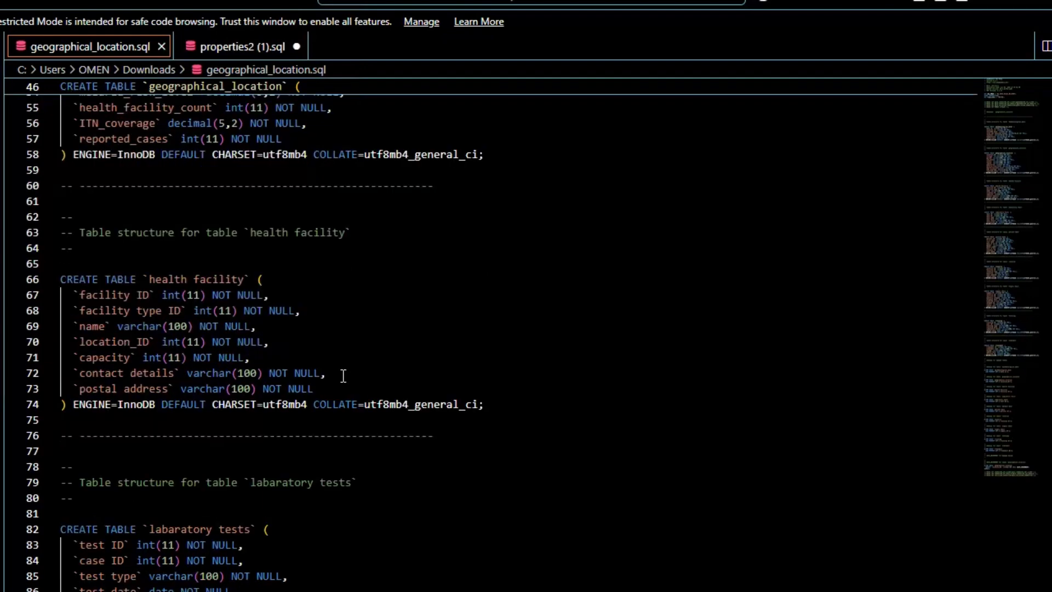
scroll(343, 376, down, 1)
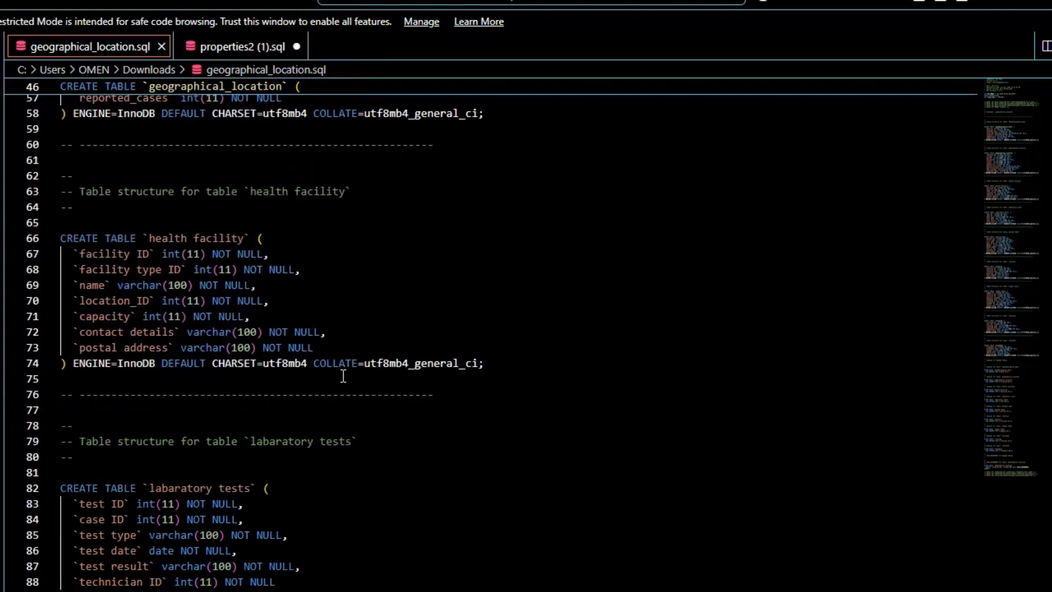
scroll(343, 375, down, 1)
scroll(342, 376, down, 1)
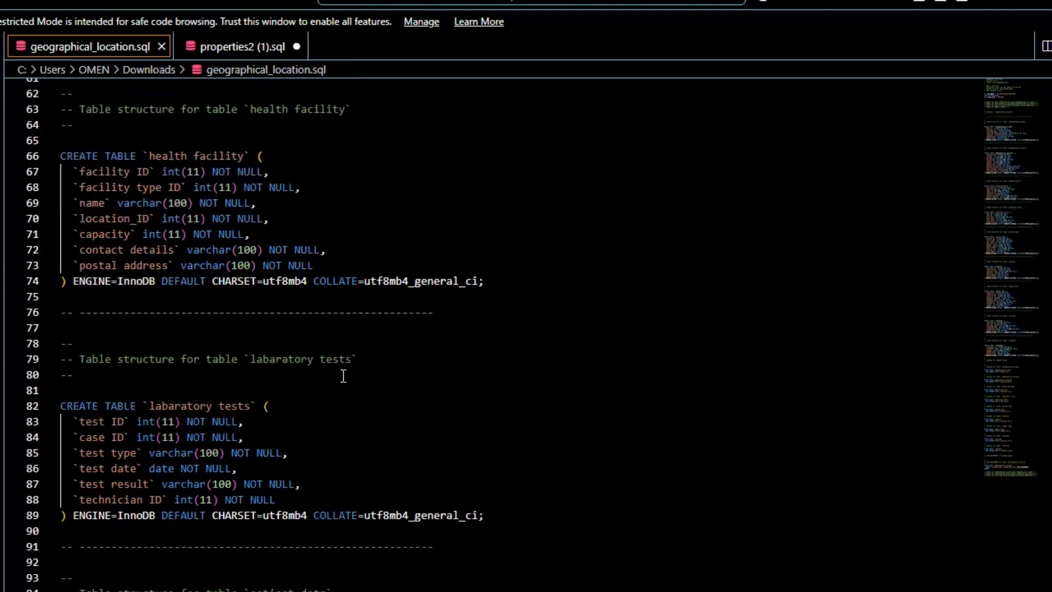
scroll(343, 376, down, 1)
scroll(343, 376, down, 1)
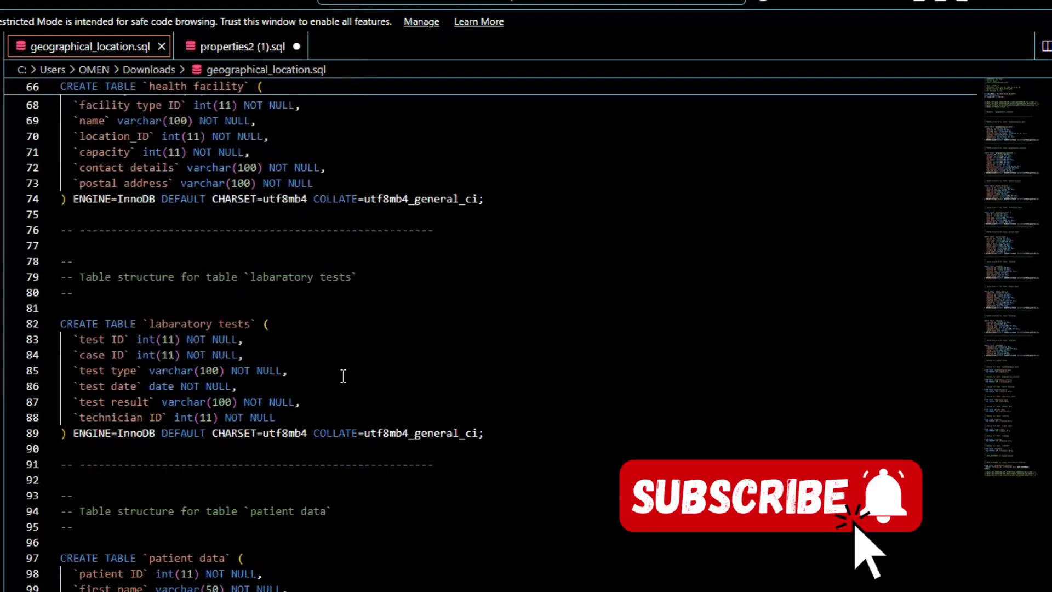
scroll(342, 376, down, 2)
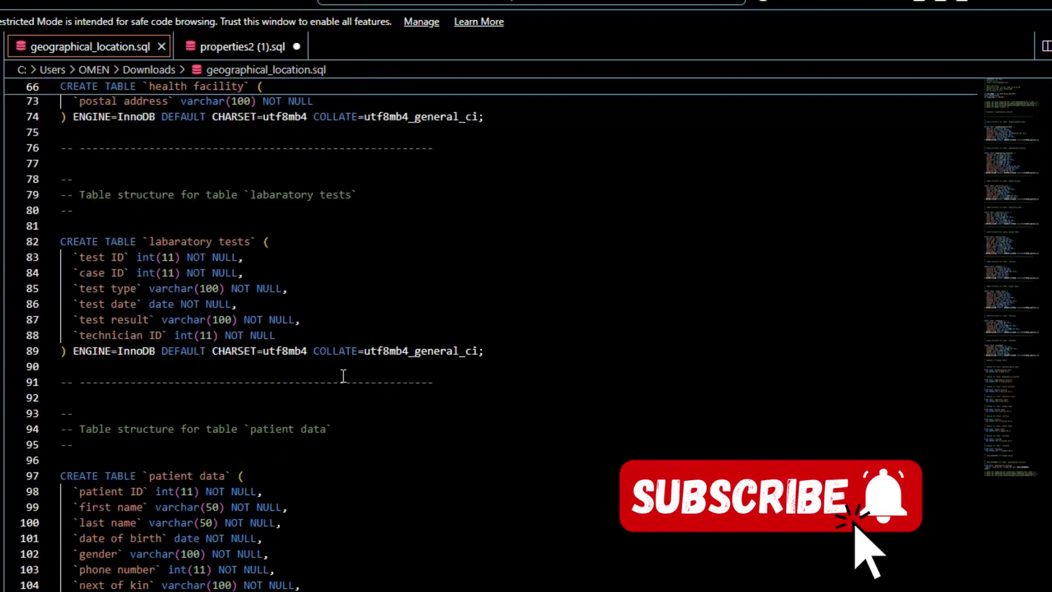